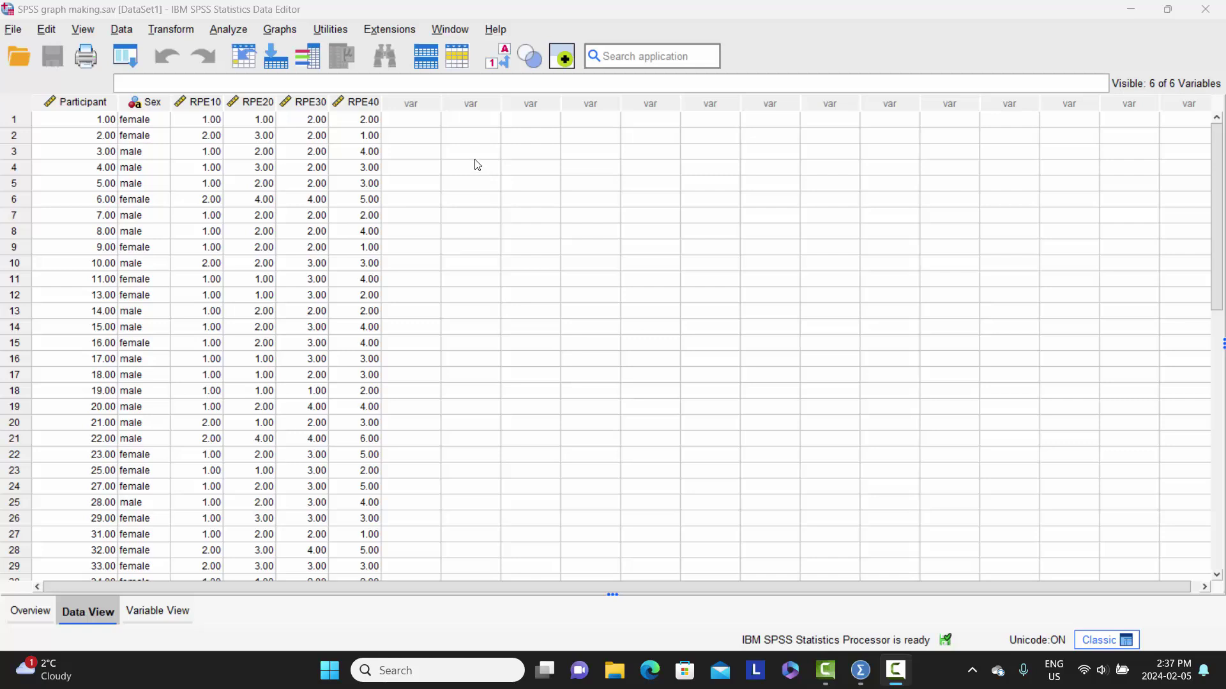
Start defining a simple line chart based on summaries of separate variables.
{"action": "left_click", "coordinate": [281, 30]}
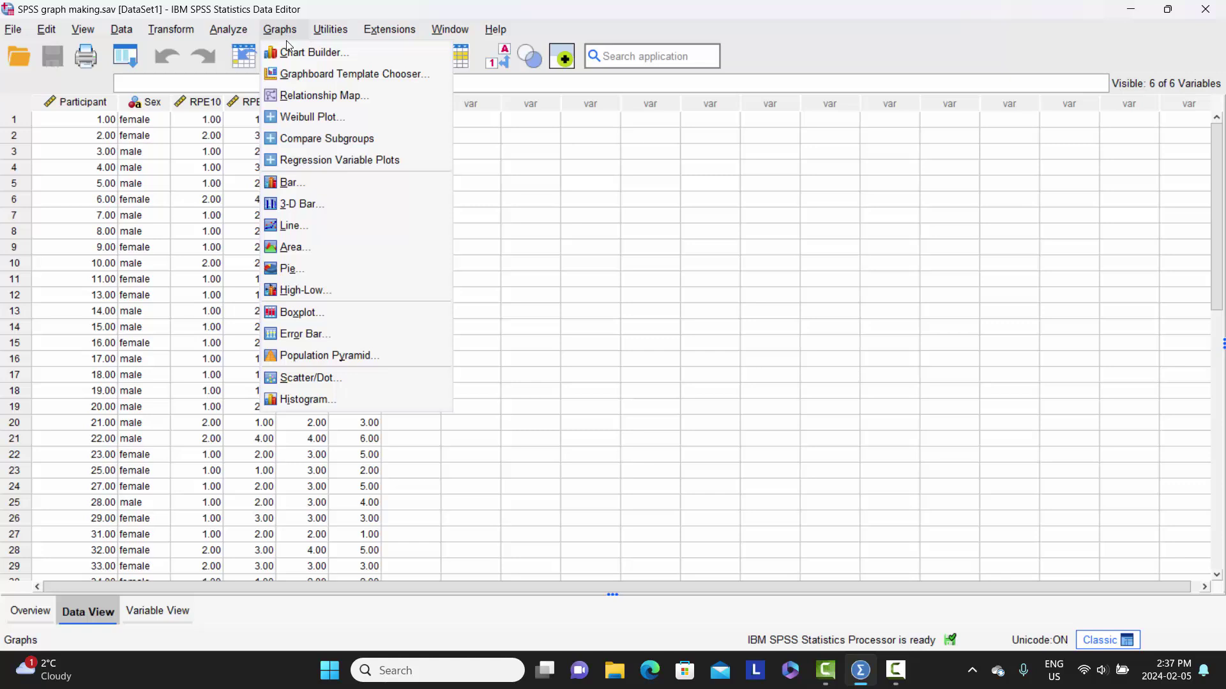
{"action": "left_click", "coordinate": [297, 228]}
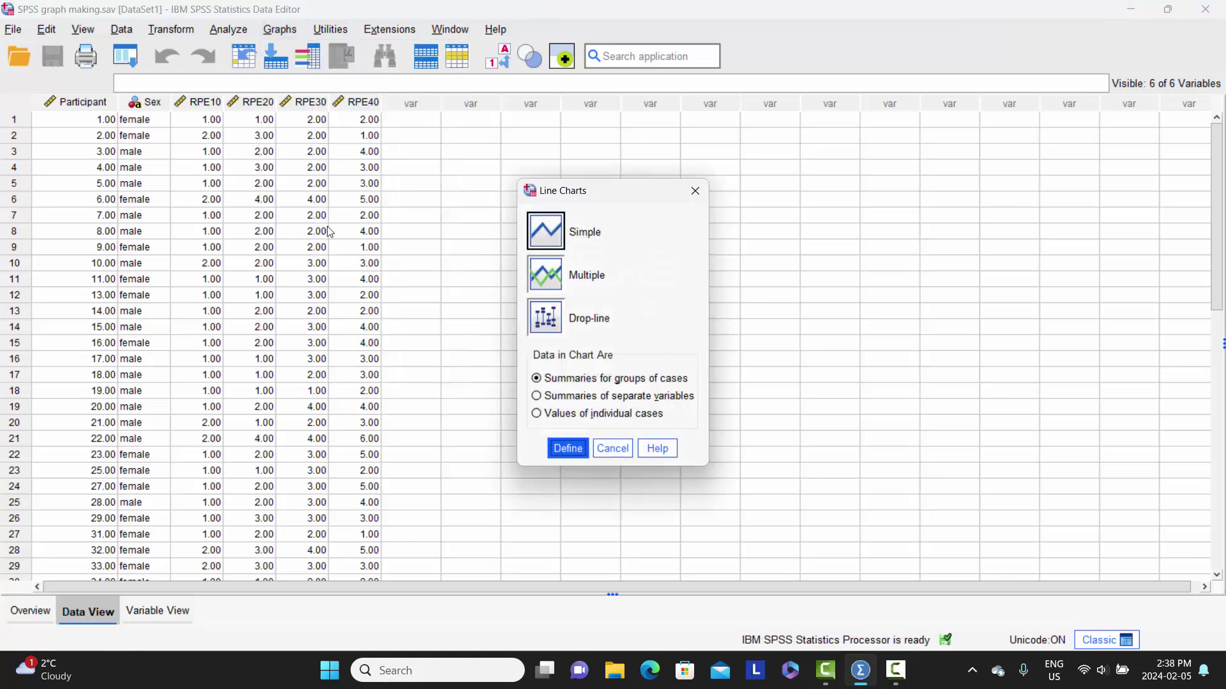
{"action": "left_click", "coordinate": [550, 234]}
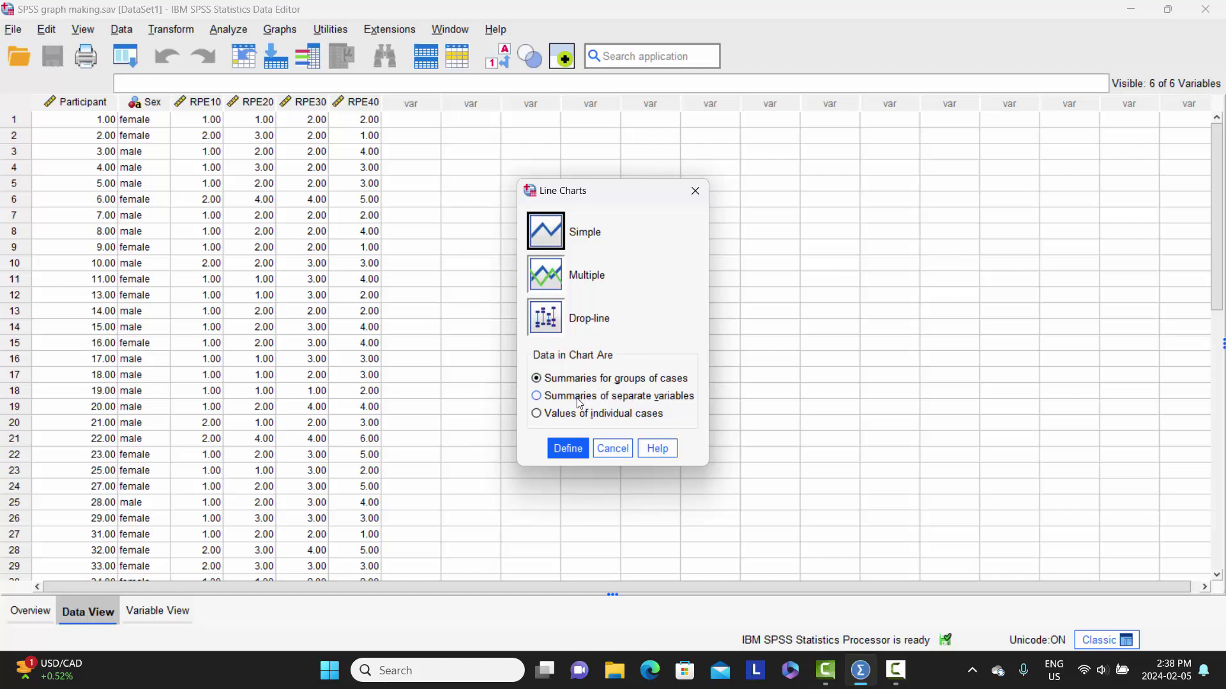
{"action": "left_click", "coordinate": [537, 397]}
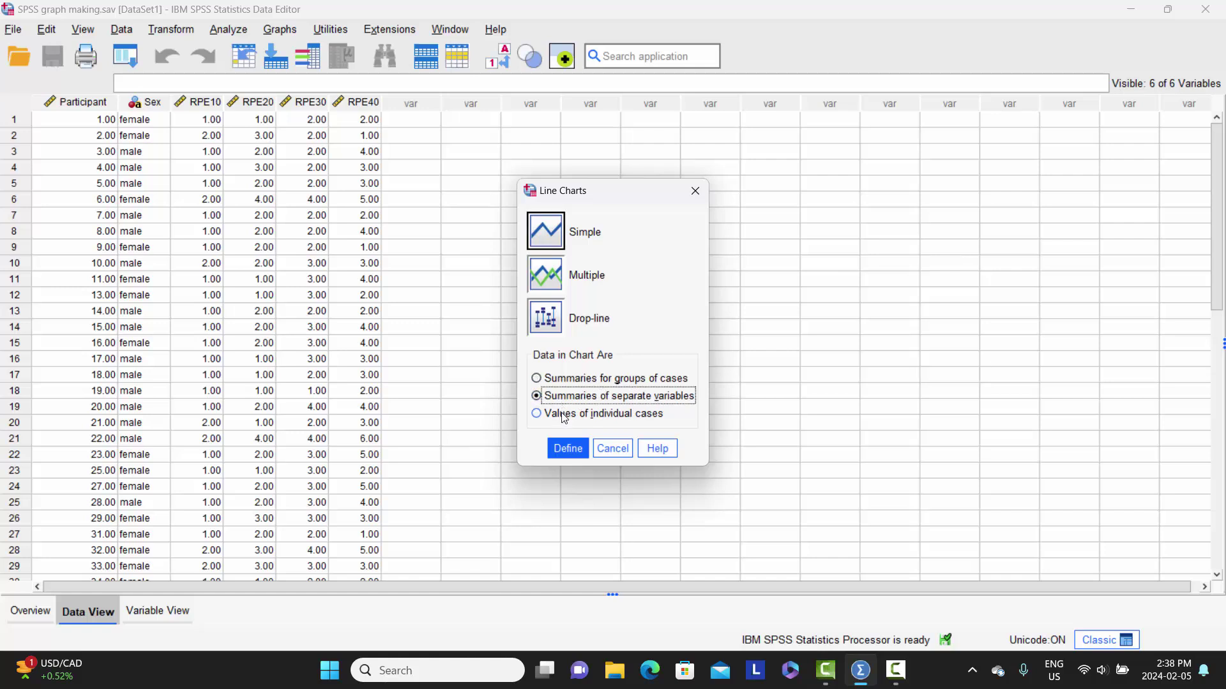
{"action": "left_click", "coordinate": [566, 447]}
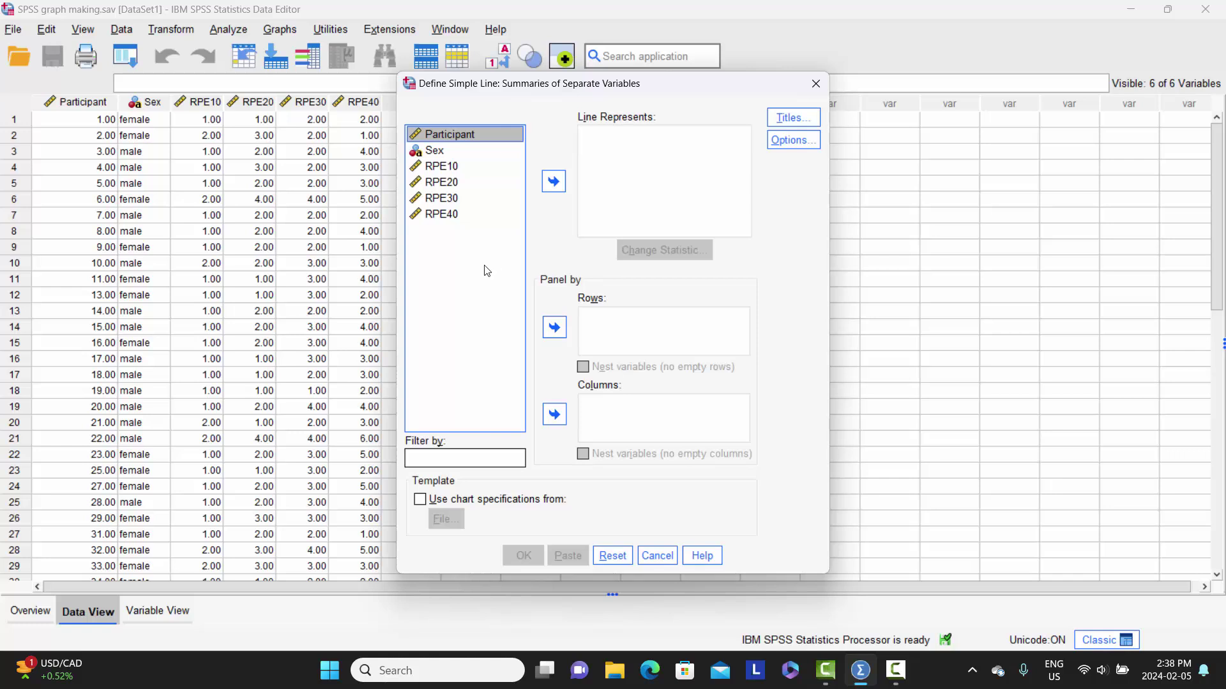
Set the line to represent the means of RPE10, RPE20, RPE30 and RPE40, and check the available statistics without changing them.
{"action": "left_click", "coordinate": [451, 169]}
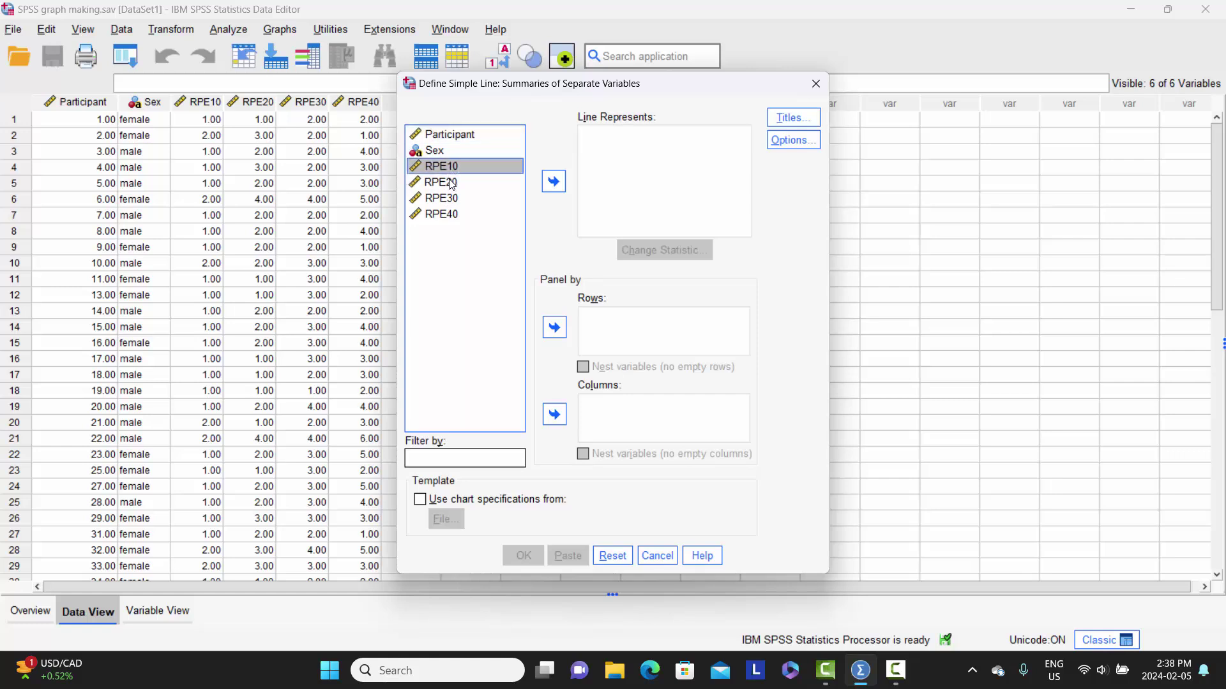
{"action": "left_click", "coordinate": [450, 217], "text": "shift"}
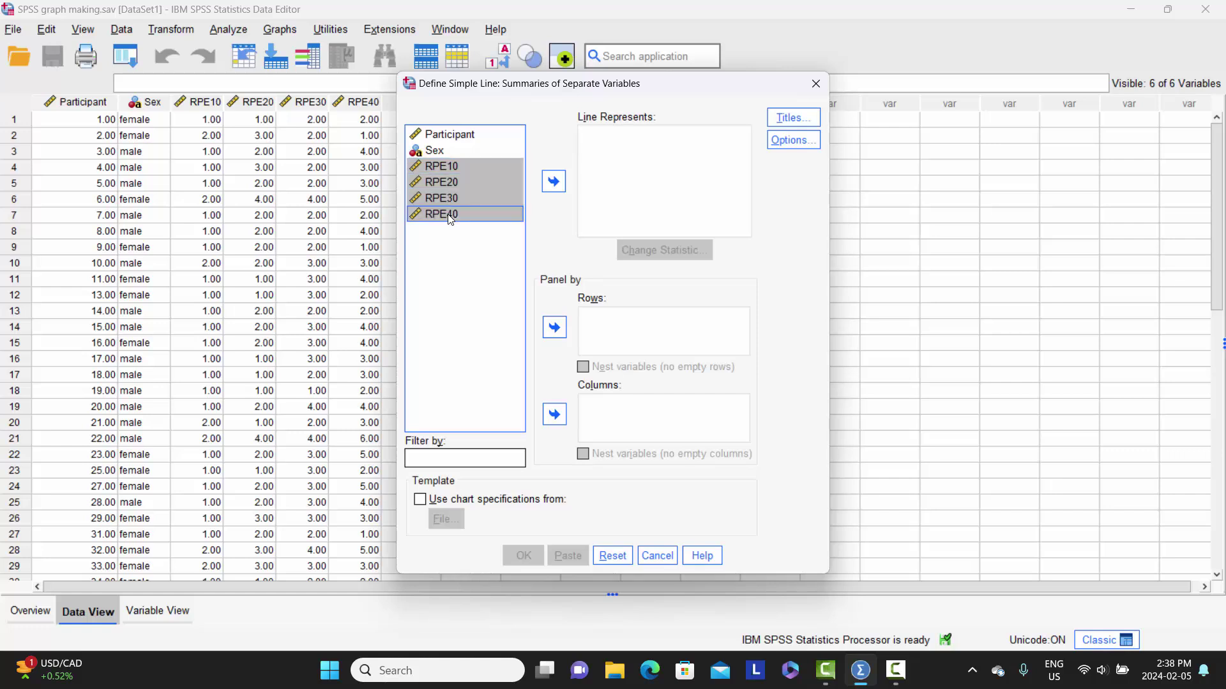
{"action": "left_click", "coordinate": [558, 186]}
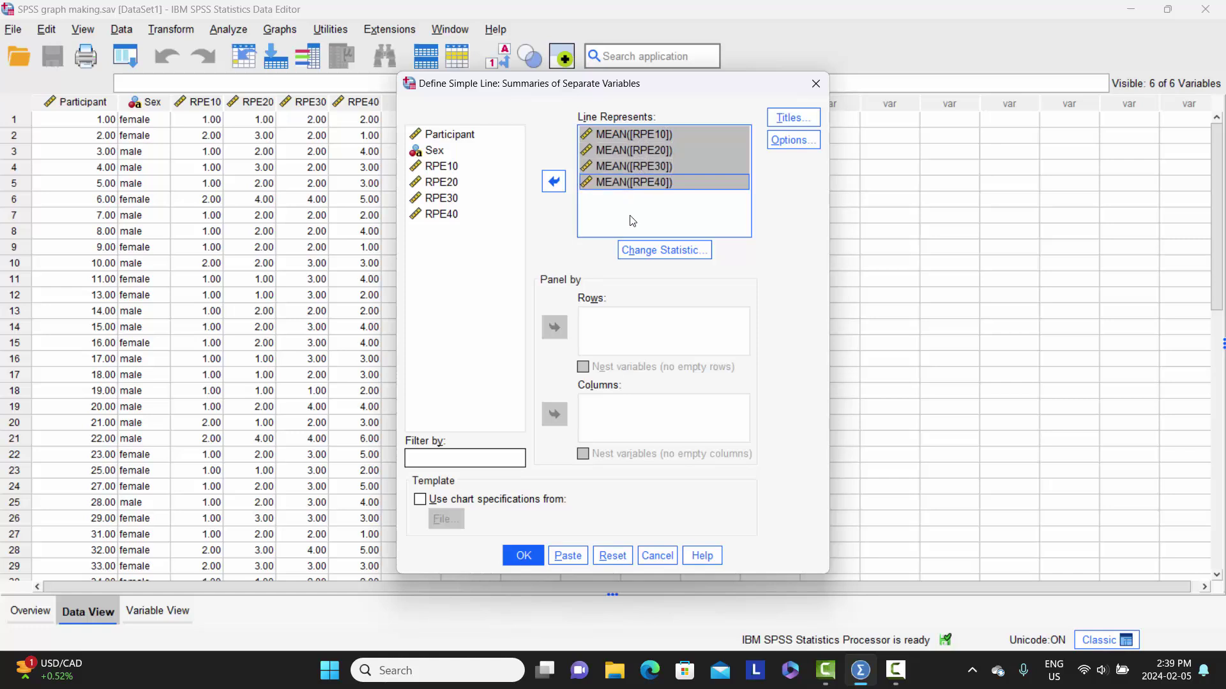
{"action": "left_click", "coordinate": [654, 252]}
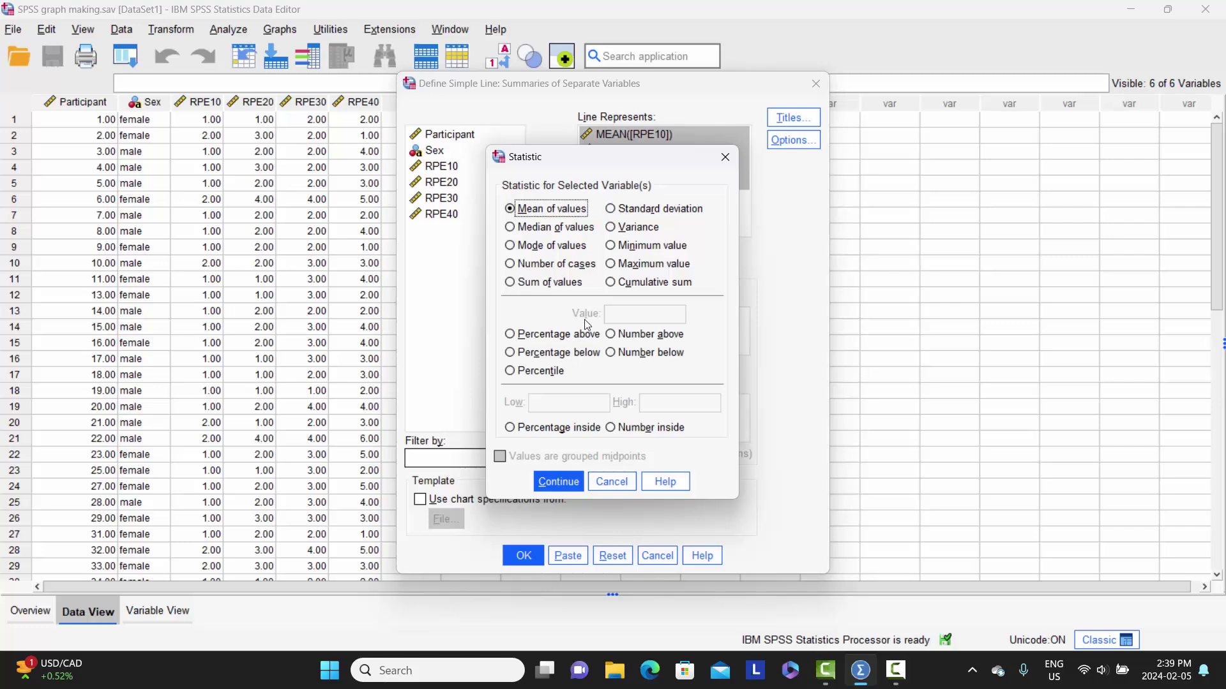
{"action": "left_click", "coordinate": [603, 482]}
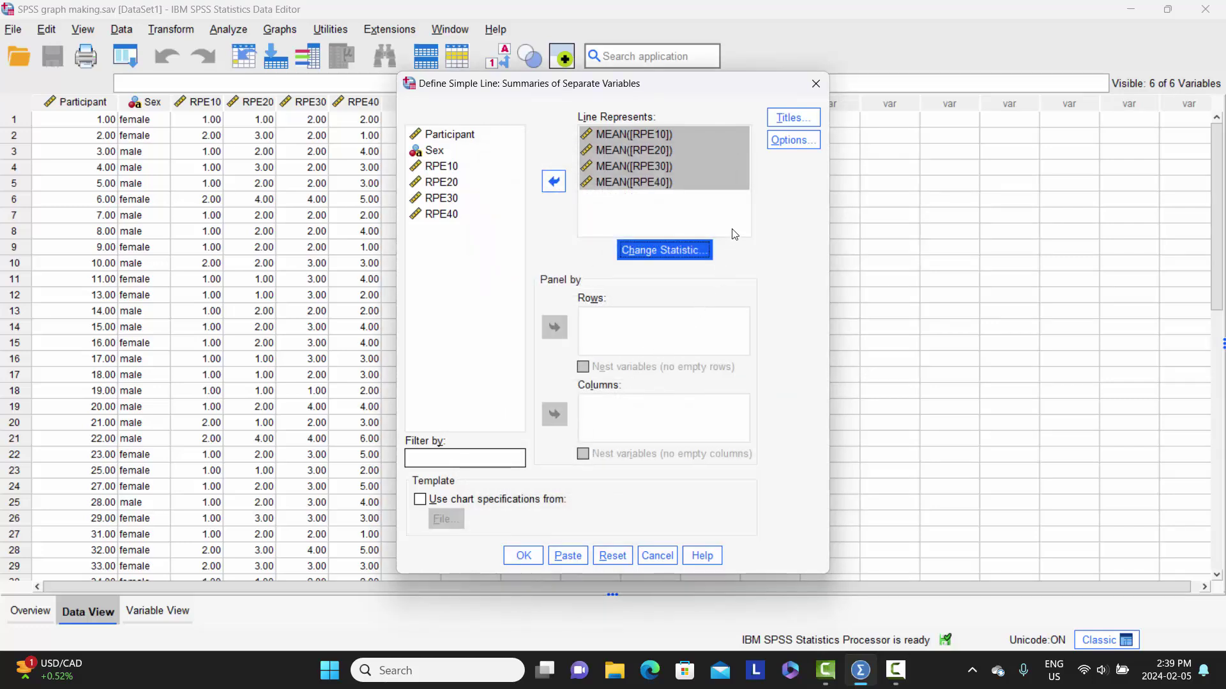
Set the chart's first title line to "FIGURE 1: Perceived exertion ratings at different contraction intensities.".
{"action": "left_click", "coordinate": [797, 118]}
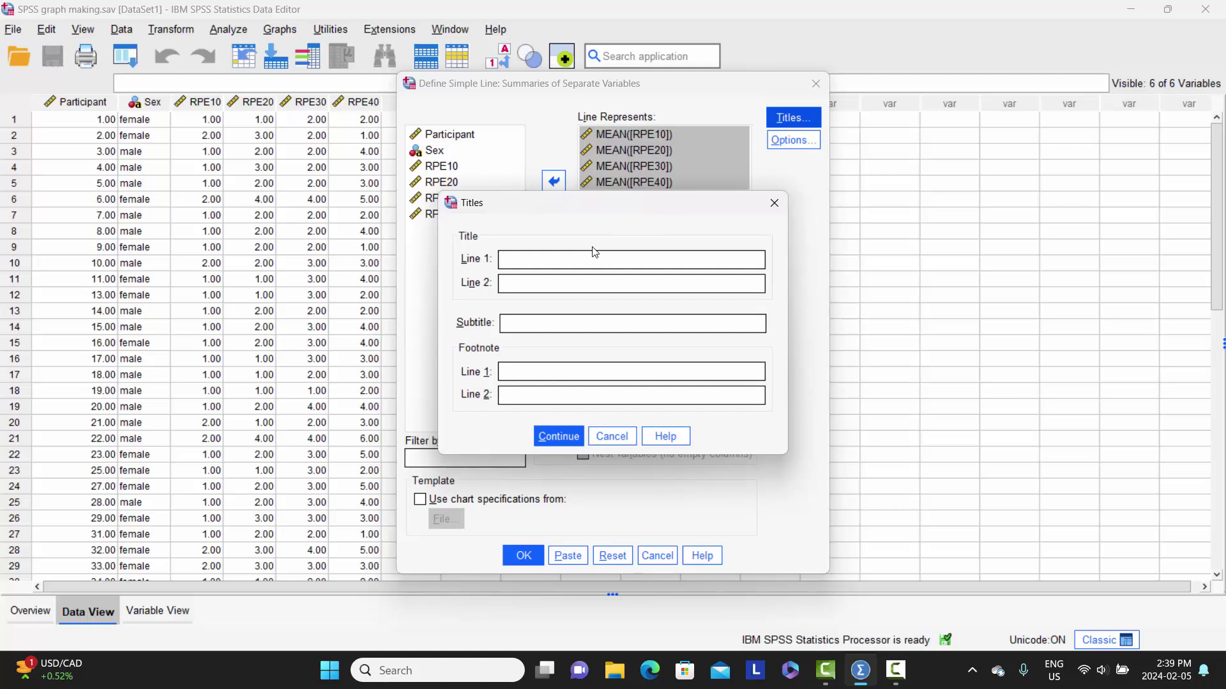
{"action": "type", "text": "FIGURE 1: Pereceived exertion ratings "}
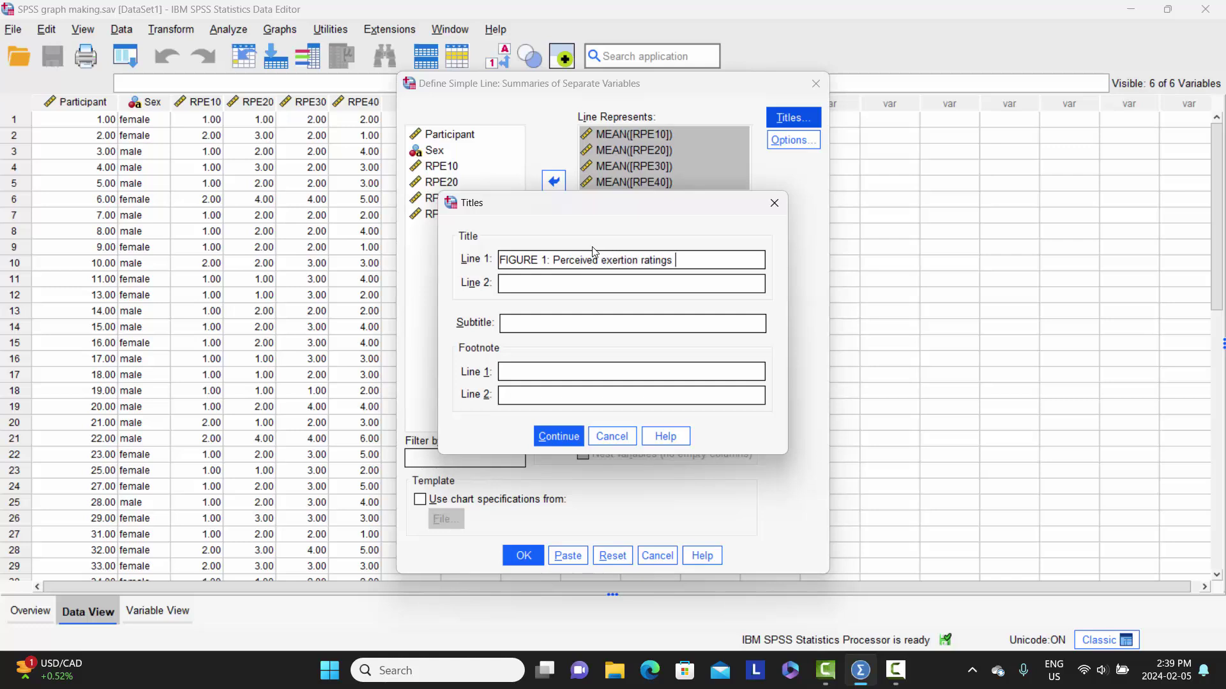
{"action": "type", "text": "at different contraction int"}
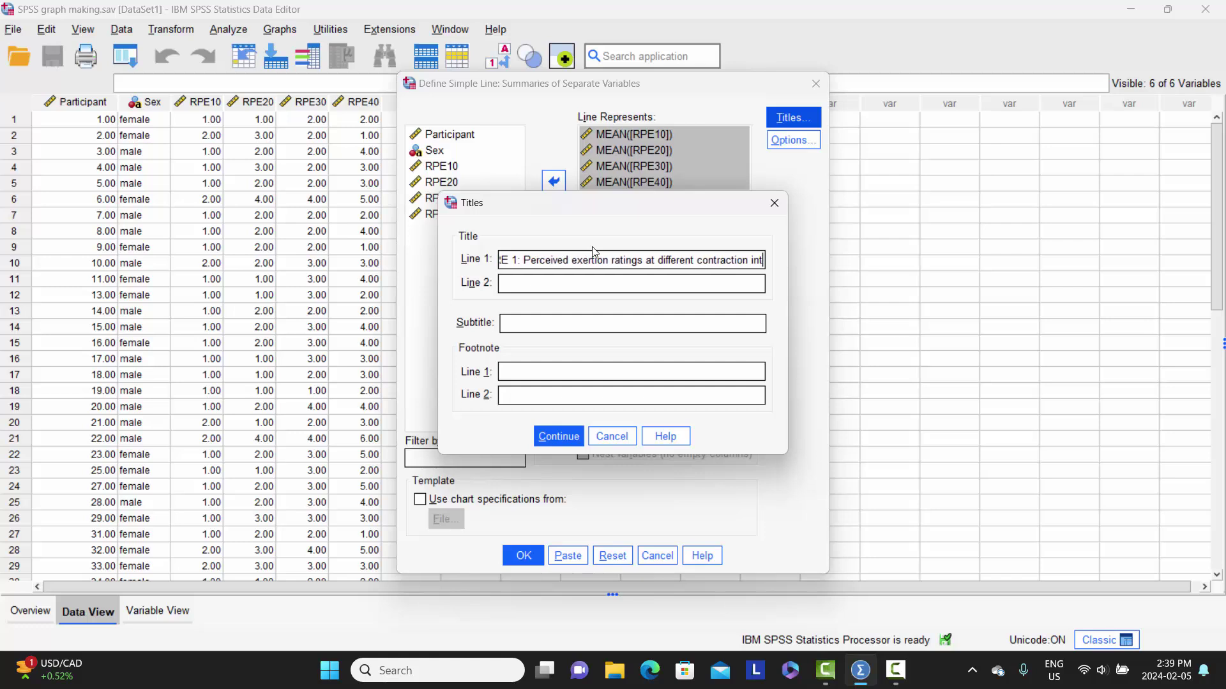
{"action": "type", "text": "ensities."}
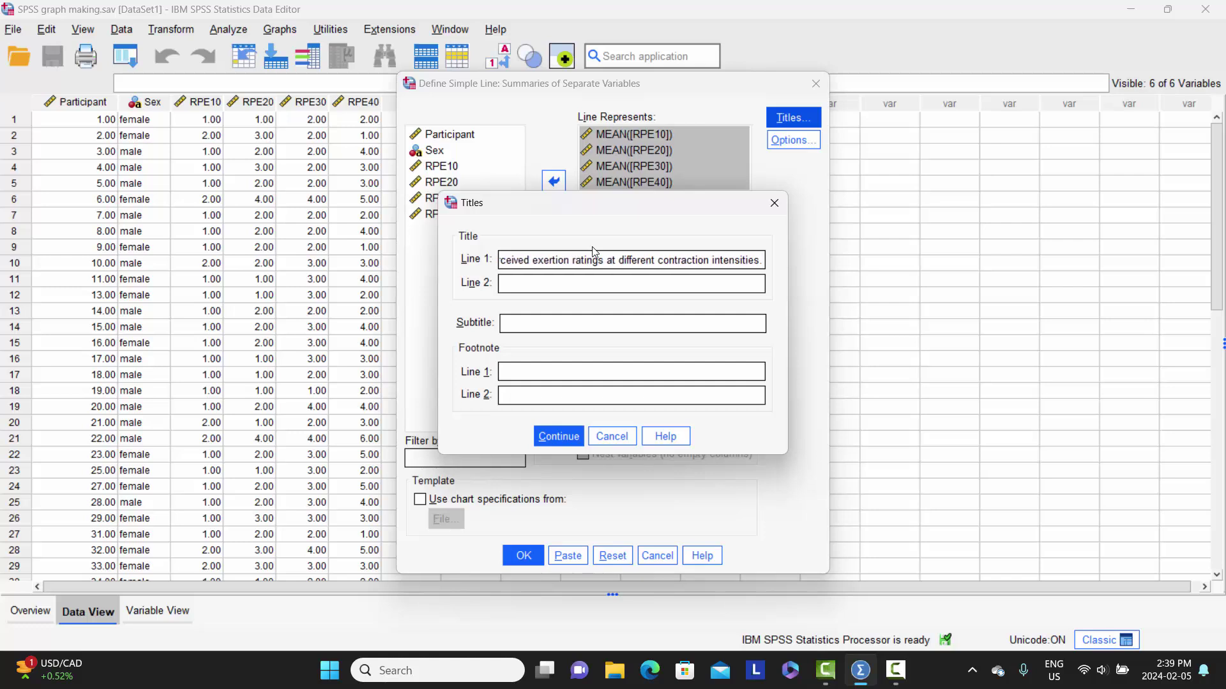
{"action": "left_click", "coordinate": [555, 437]}
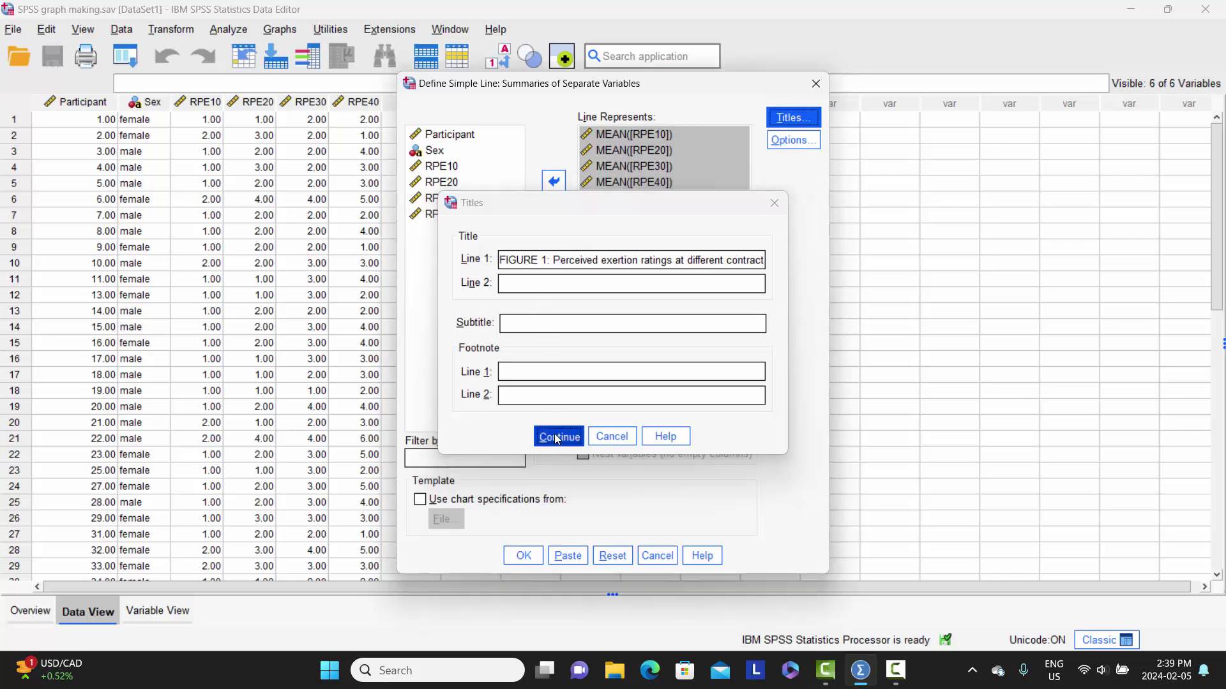
Enable error bars representing the standard deviation with a multiplier of 1, and generate the line chart.
{"action": "left_click", "coordinate": [789, 143]}
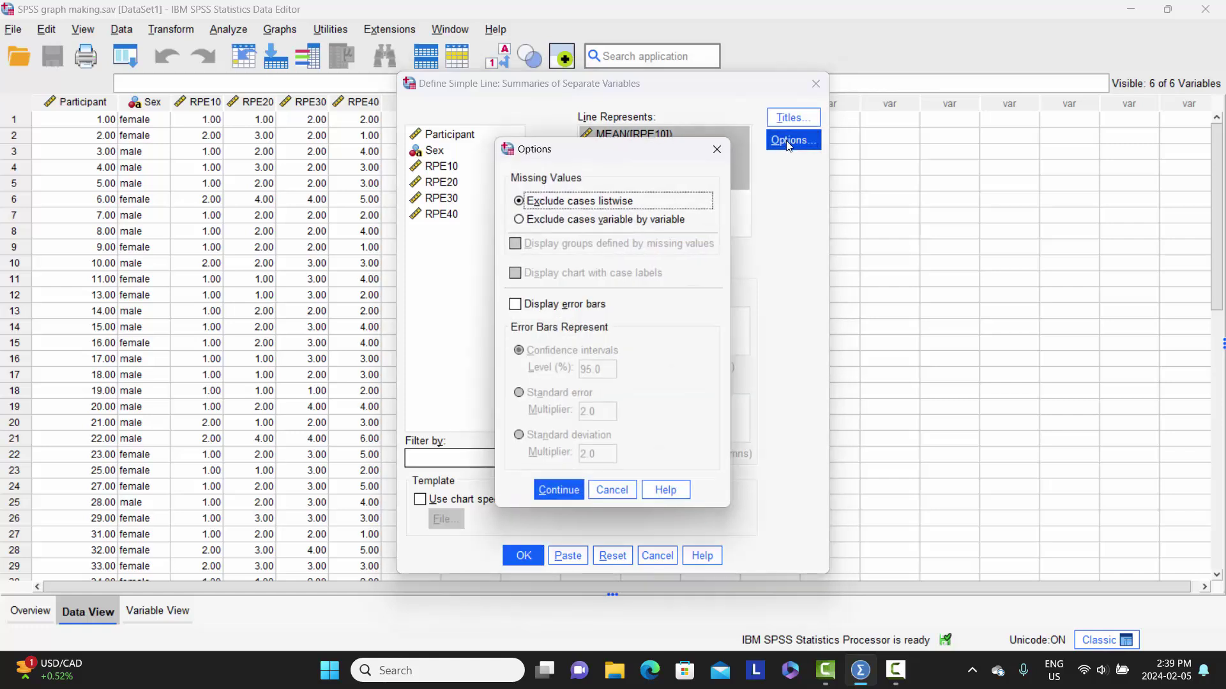
{"action": "left_click", "coordinate": [515, 306]}
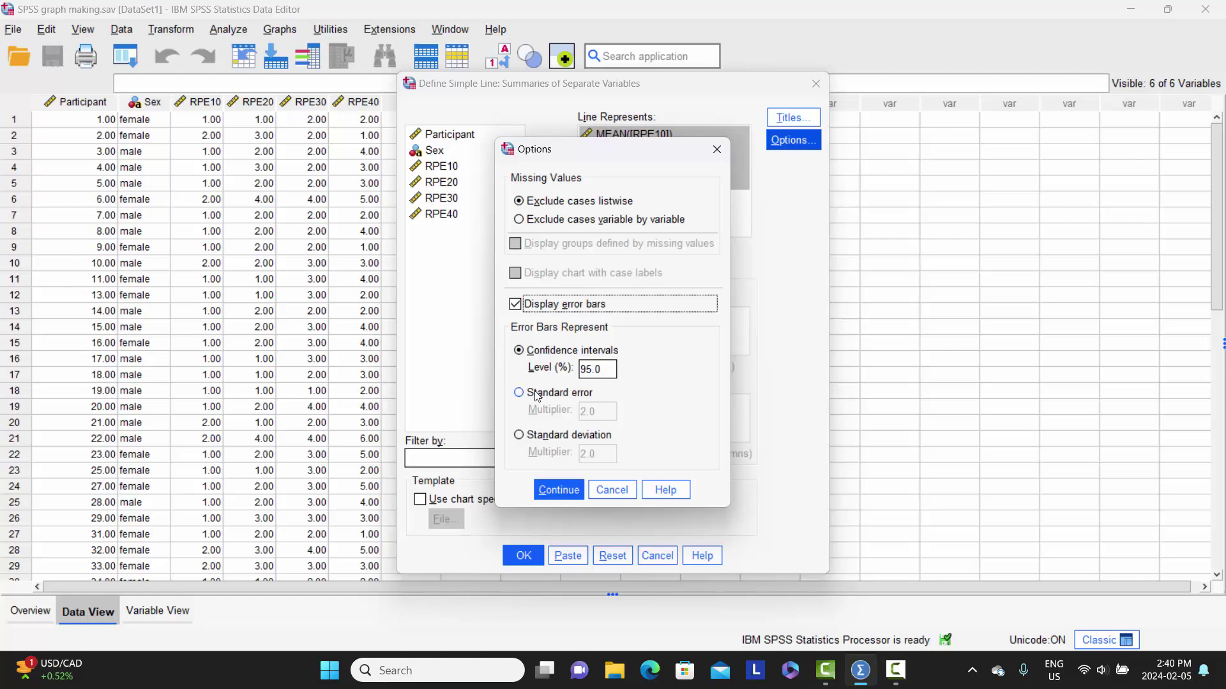
{"action": "left_click", "coordinate": [519, 440]}
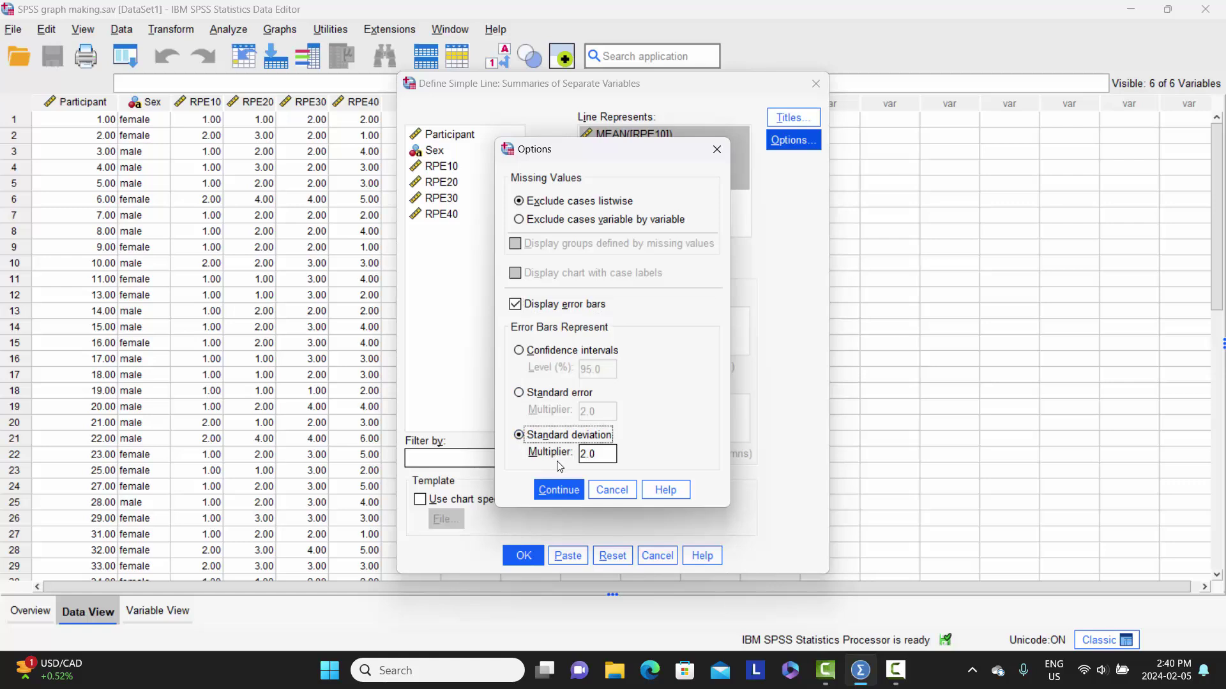
{"action": "double_click", "coordinate": [607, 455]}
{"action": "type", "text": "1"}
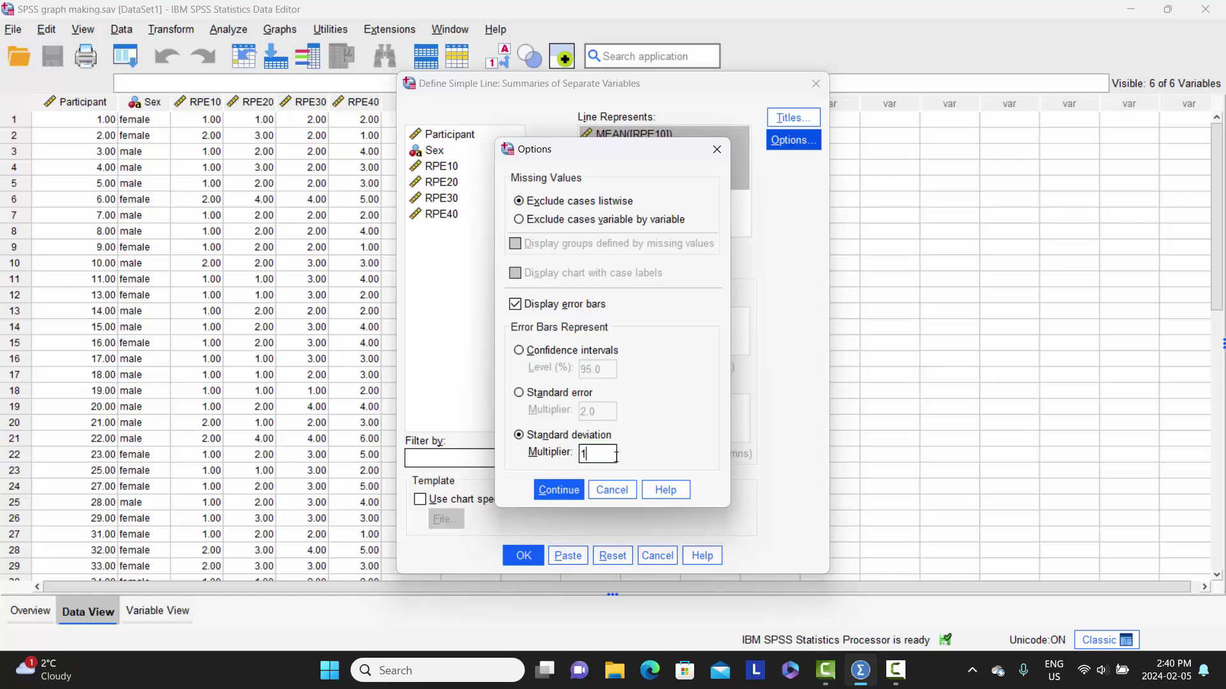
{"action": "left_click", "coordinate": [561, 490]}
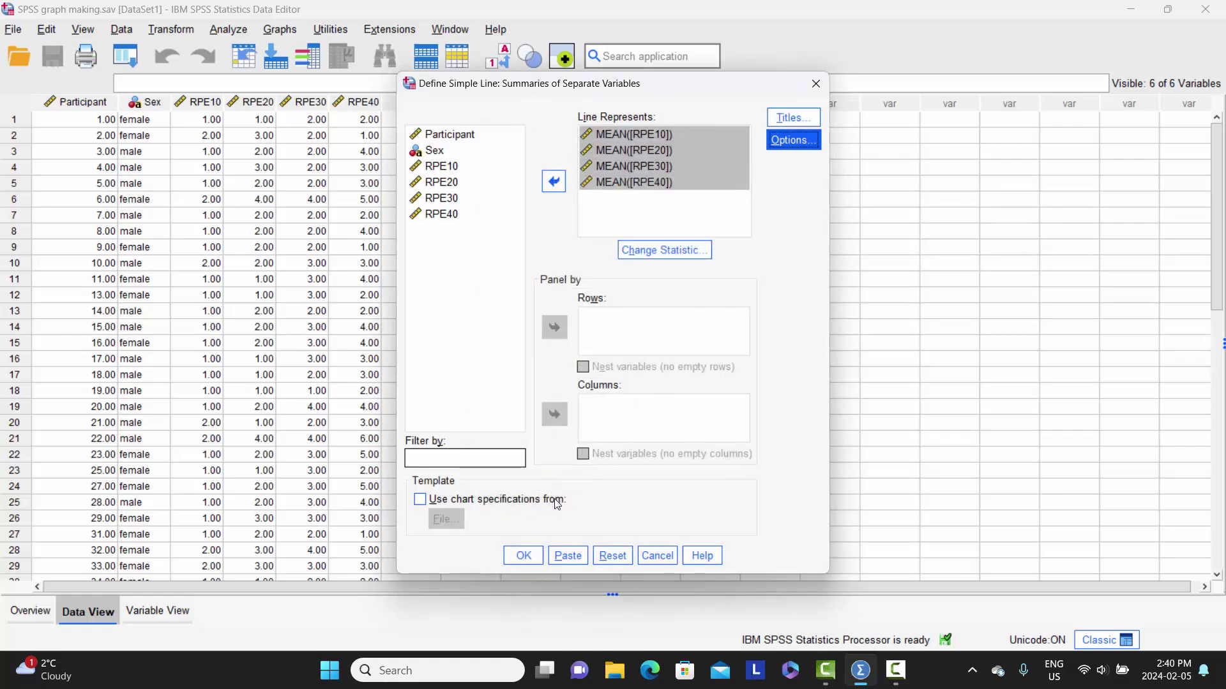
{"action": "left_click", "coordinate": [528, 554]}
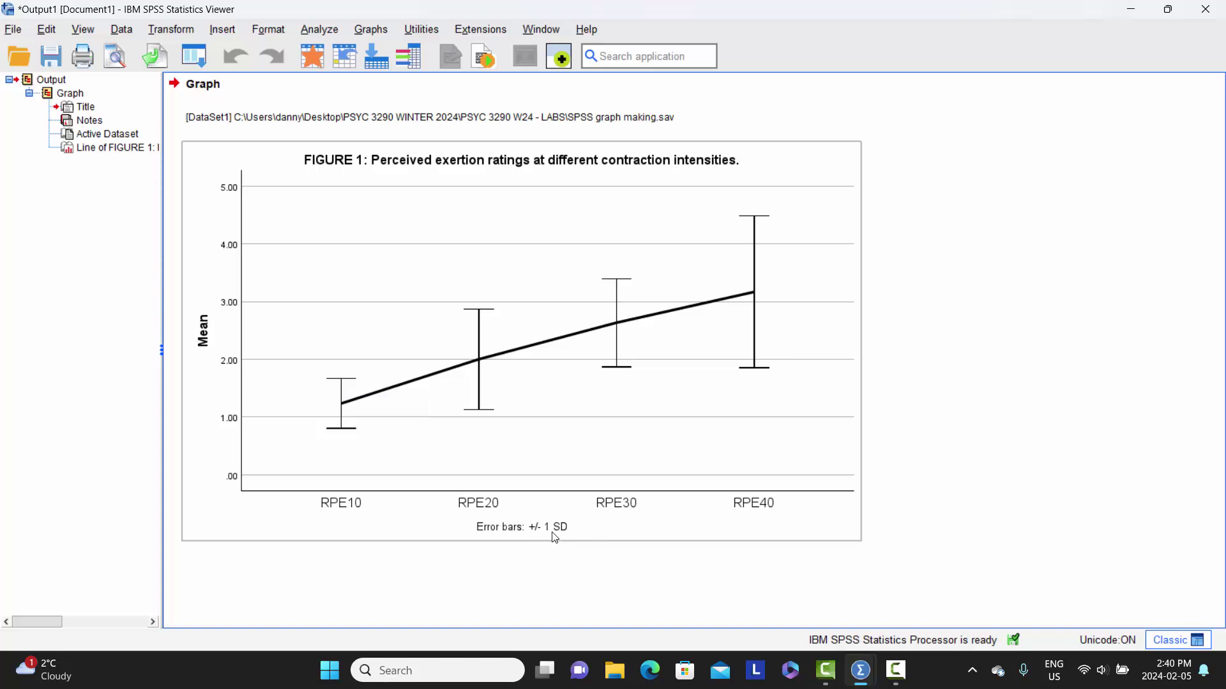
Open the line chart in the Chart Editor and hide its grid lines.
{"action": "left_click", "coordinate": [220, 228]}
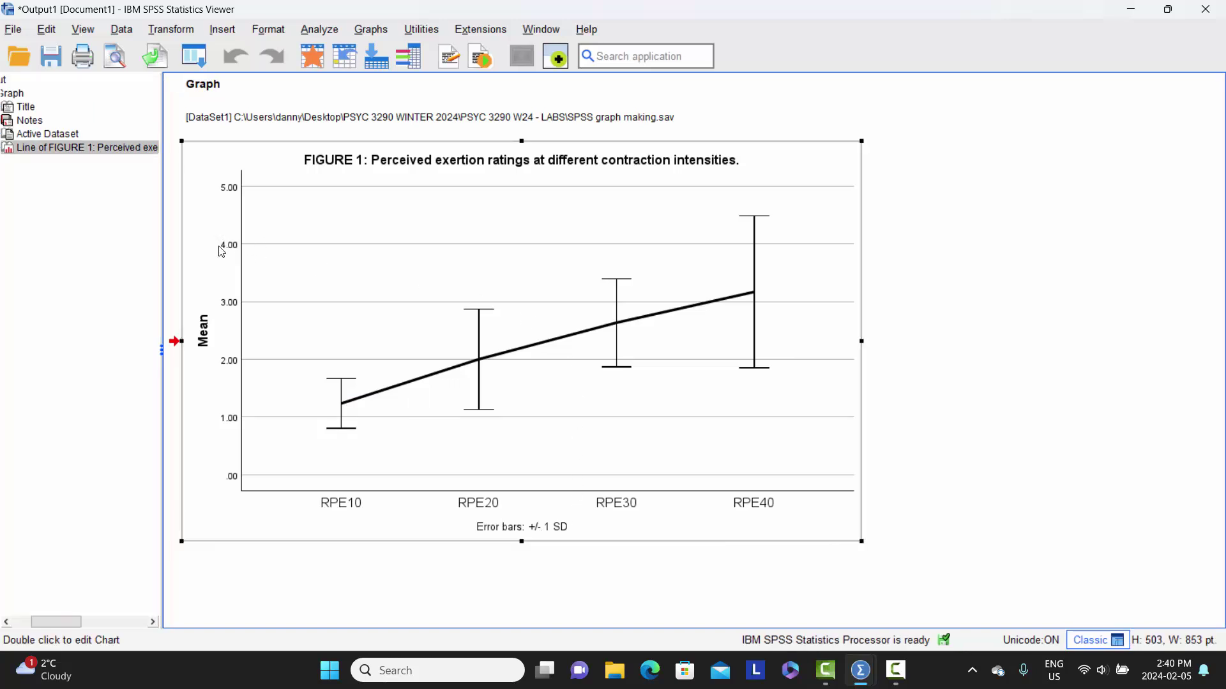
{"action": "double_click", "coordinate": [211, 228]}
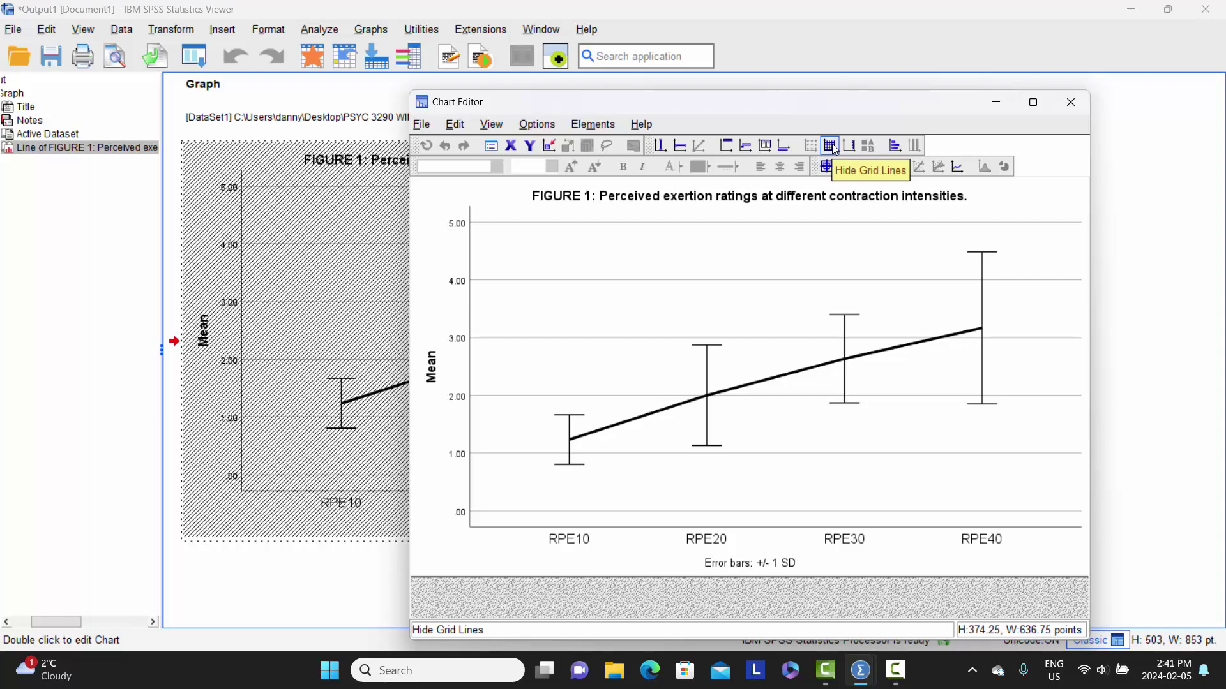
{"action": "left_click", "coordinate": [450, 126]}
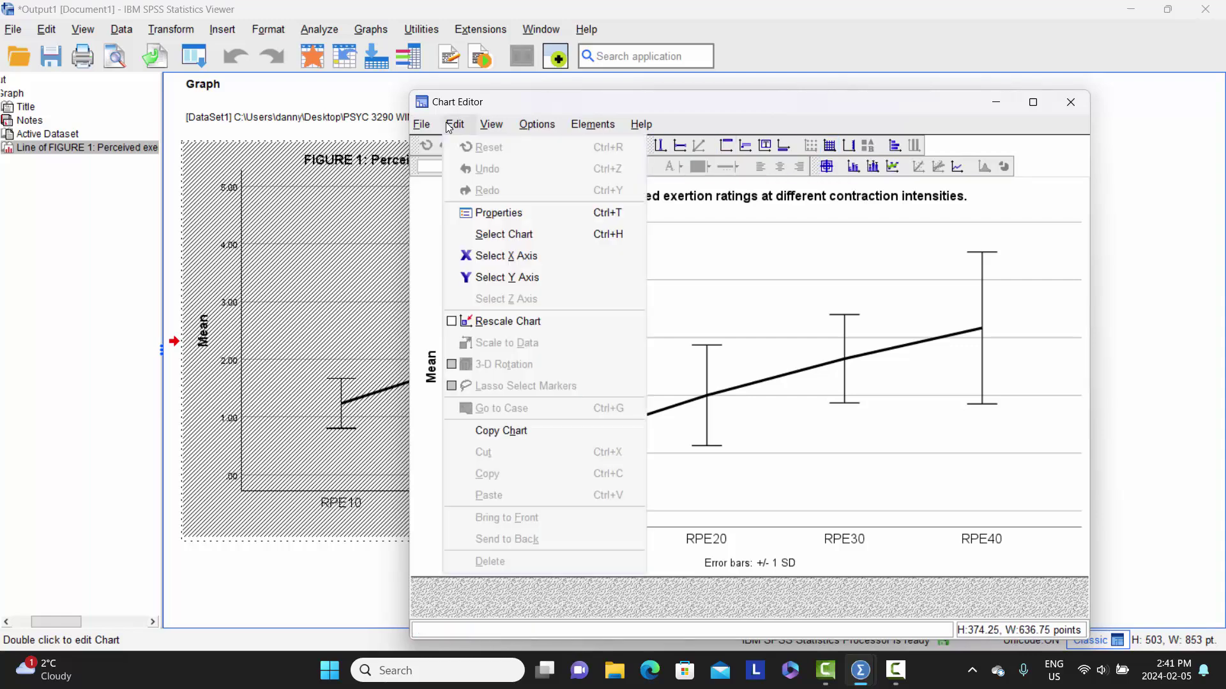
{"action": "mouse_move", "coordinate": [491, 128]}
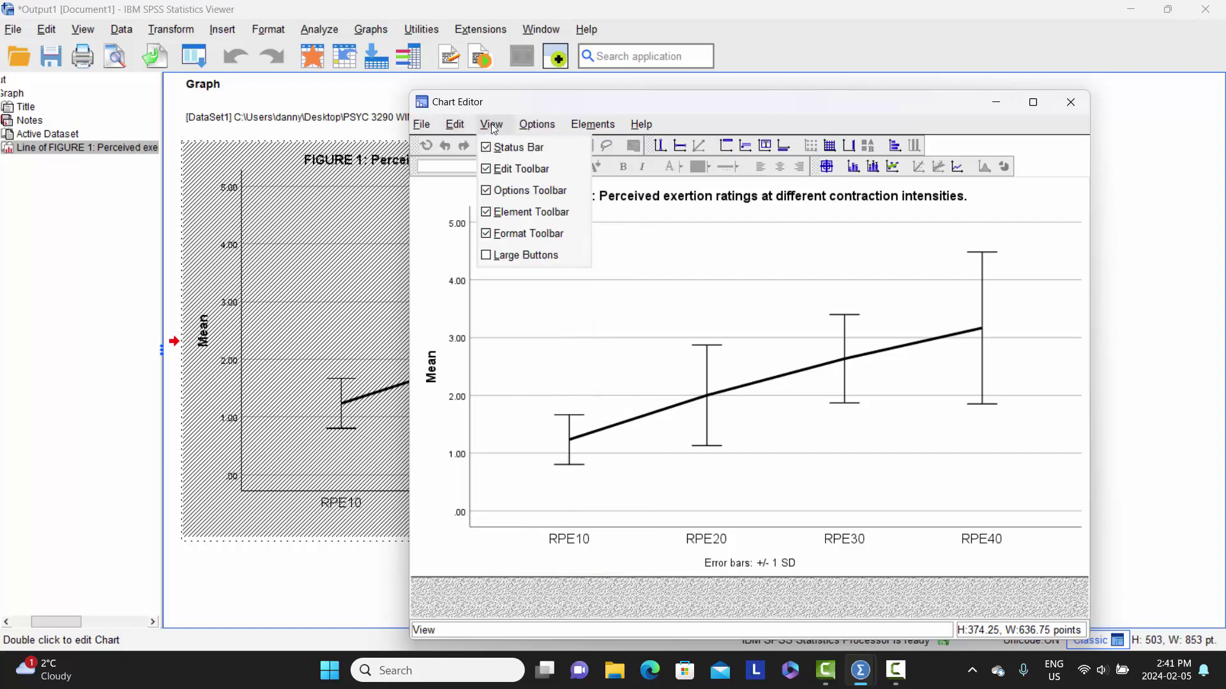
{"action": "mouse_move", "coordinate": [537, 128]}
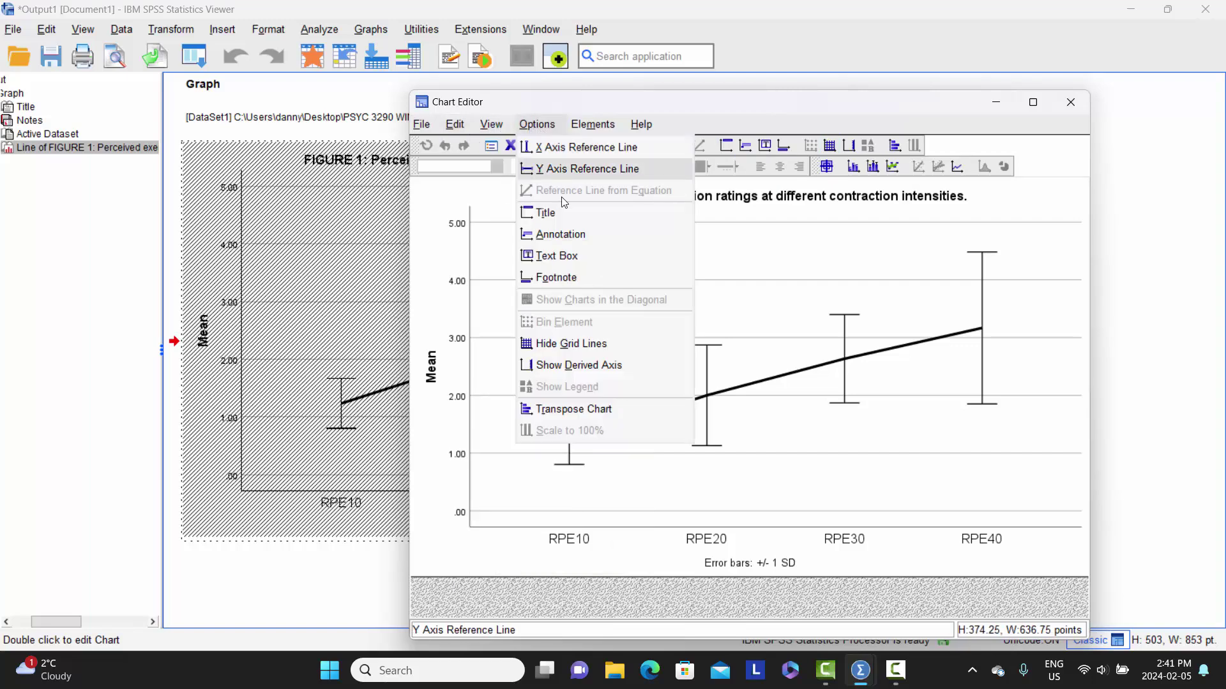
{"action": "left_click", "coordinate": [570, 343]}
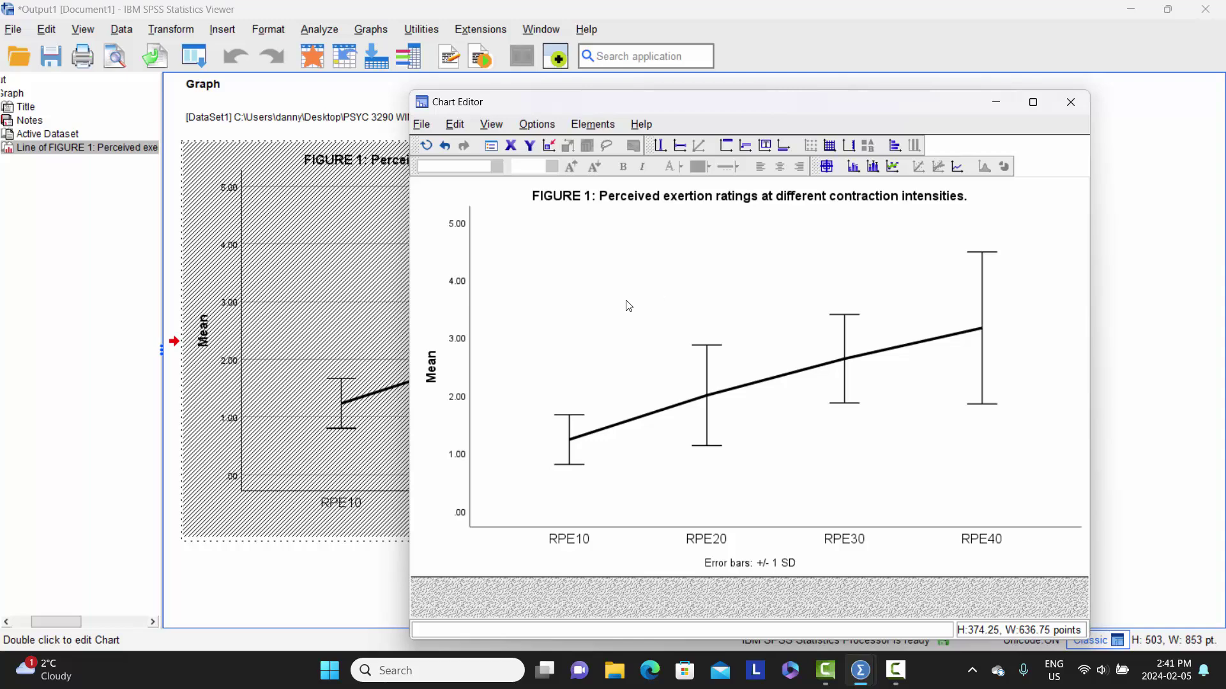
Change the y-axis title to "Perceived exertion".
{"action": "left_click", "coordinate": [433, 379]}
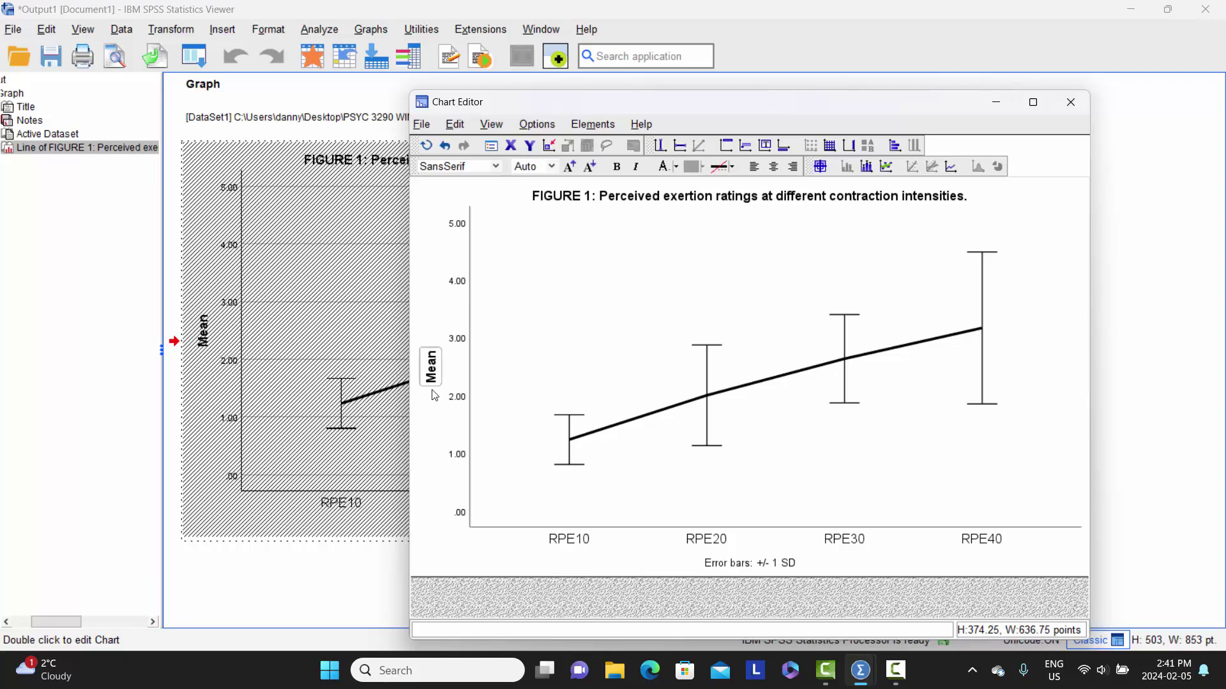
{"action": "left_click", "coordinate": [433, 365]}
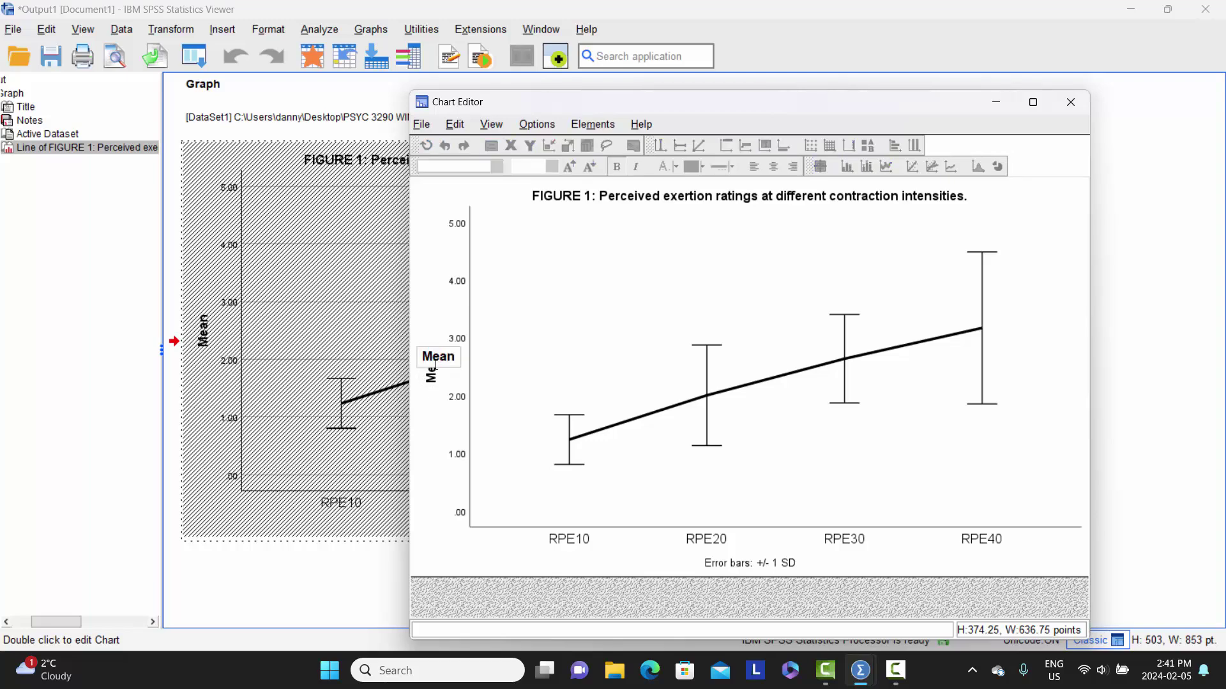
{"action": "left_click", "coordinate": [440, 359]}
{"action": "key", "text": "BackSpace"}
{"action": "key", "text": "BackSpace"}
{"action": "key", "text": "BackSpace"}
{"action": "key", "text": "BackSpace"}
{"action": "type", "text": "Perceived exertion"}
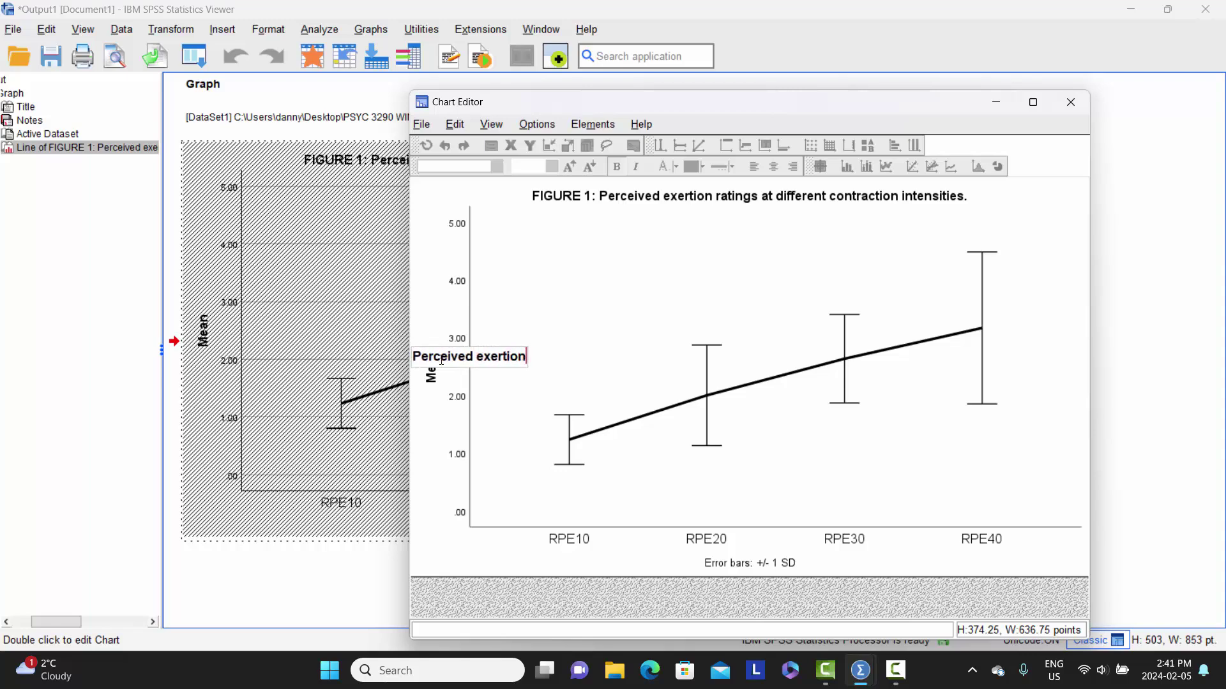
{"action": "key", "text": "Return"}
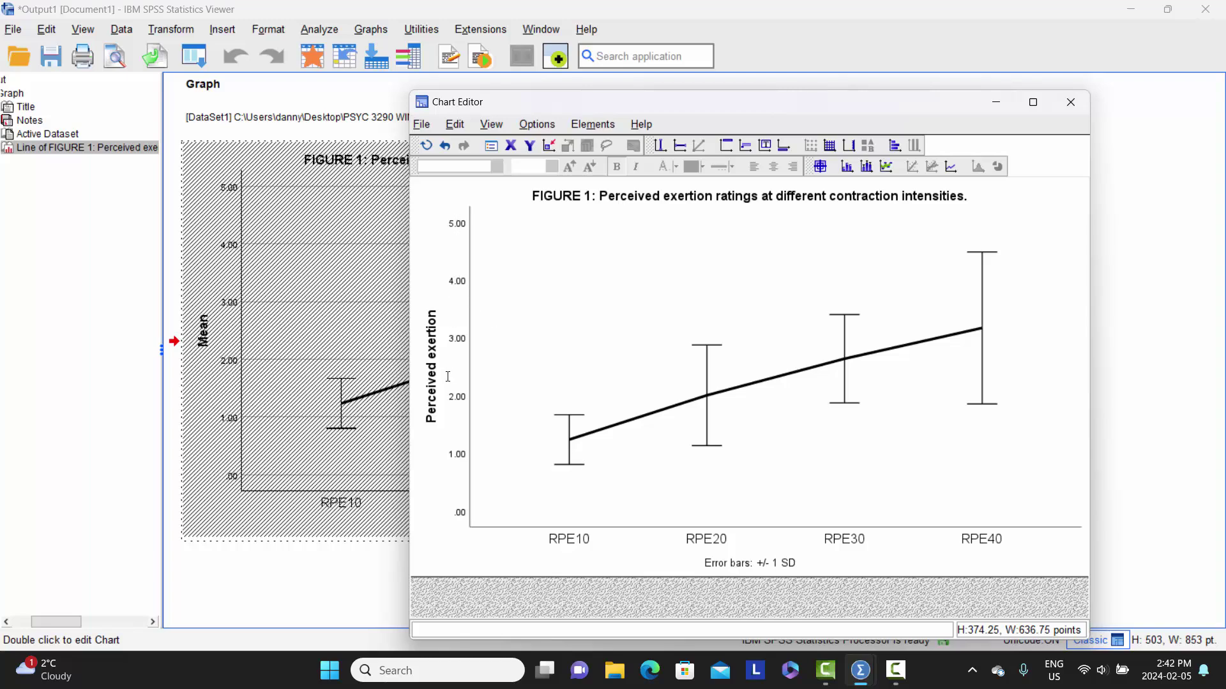
Set the font size of the y-axis number labels to 14.
{"action": "left_click", "coordinate": [452, 225]}
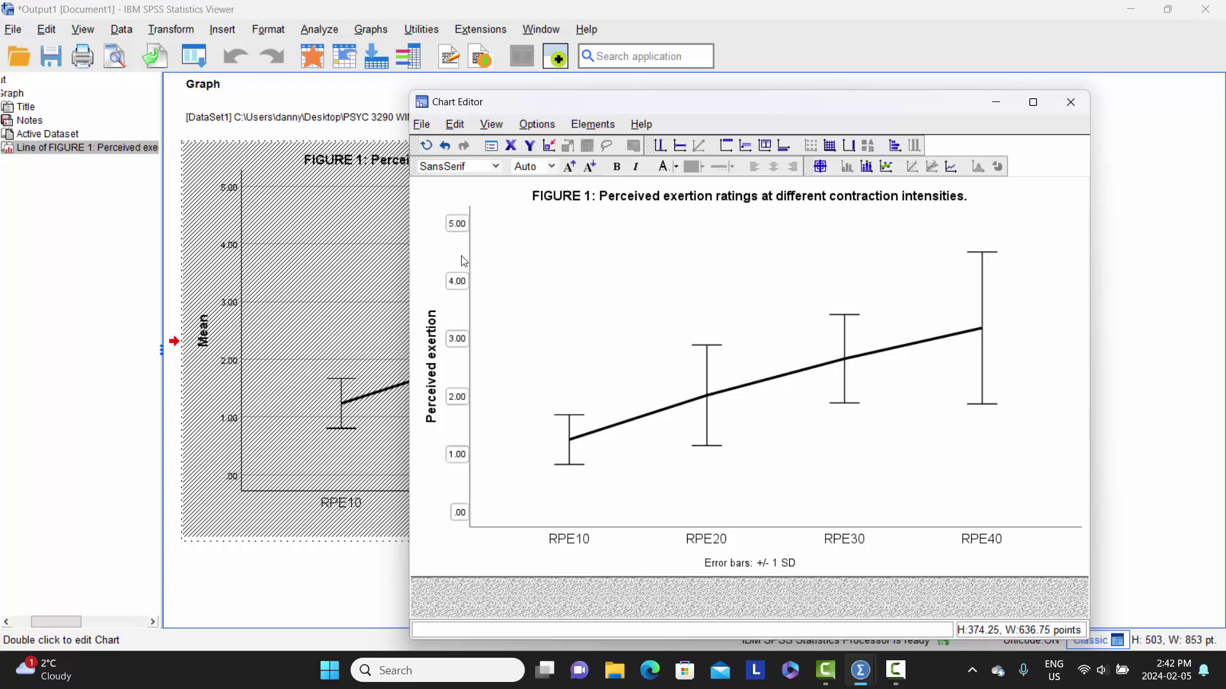
{"action": "left_click", "coordinate": [551, 167]}
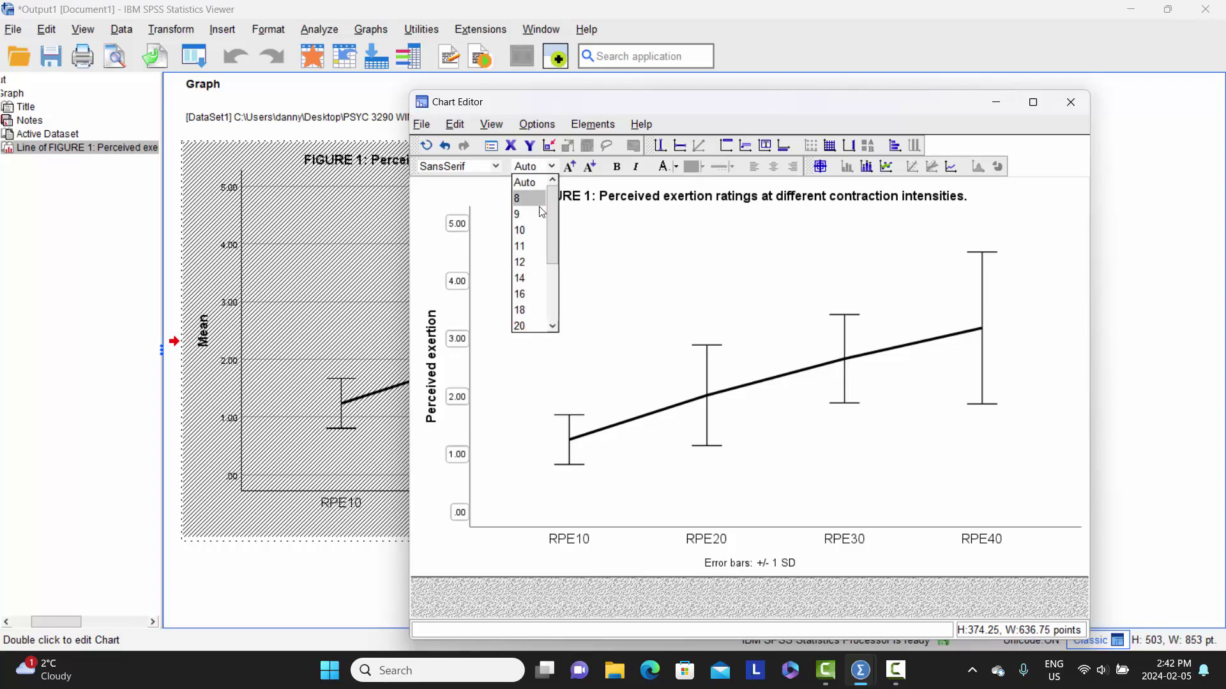
{"action": "left_click", "coordinate": [529, 278]}
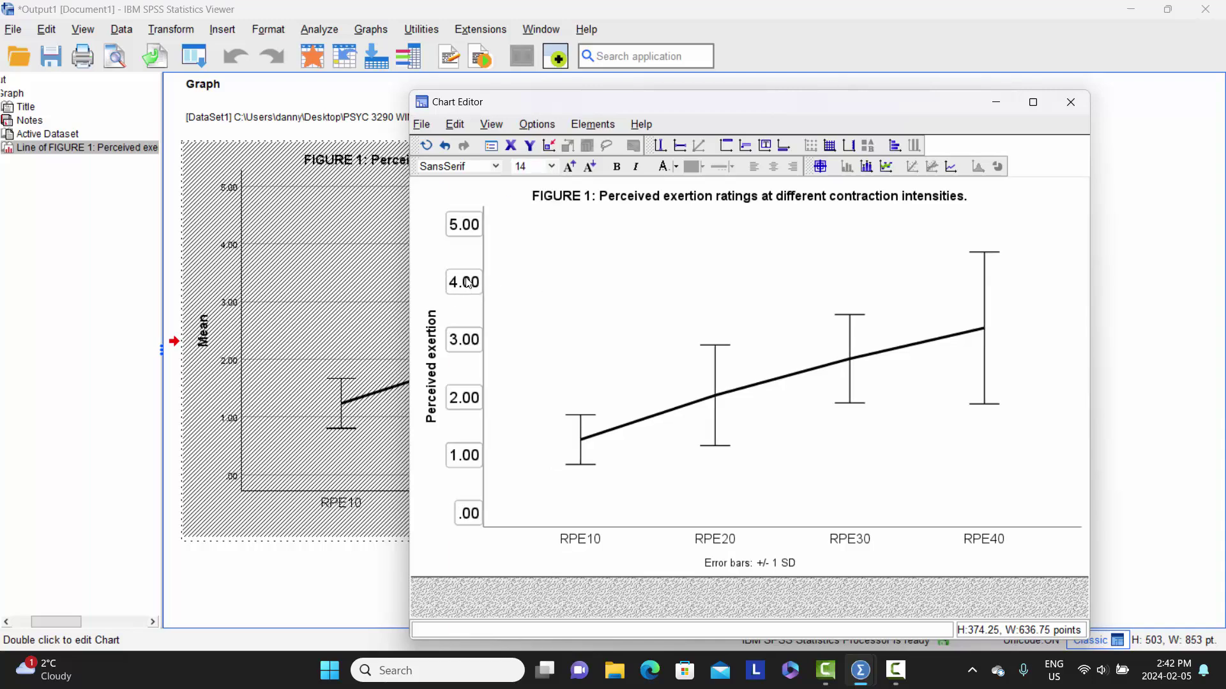
Set the font size of the y-axis title "Perceived exertion" to 16 and close the Chart Editor.
{"action": "left_click", "coordinate": [434, 331]}
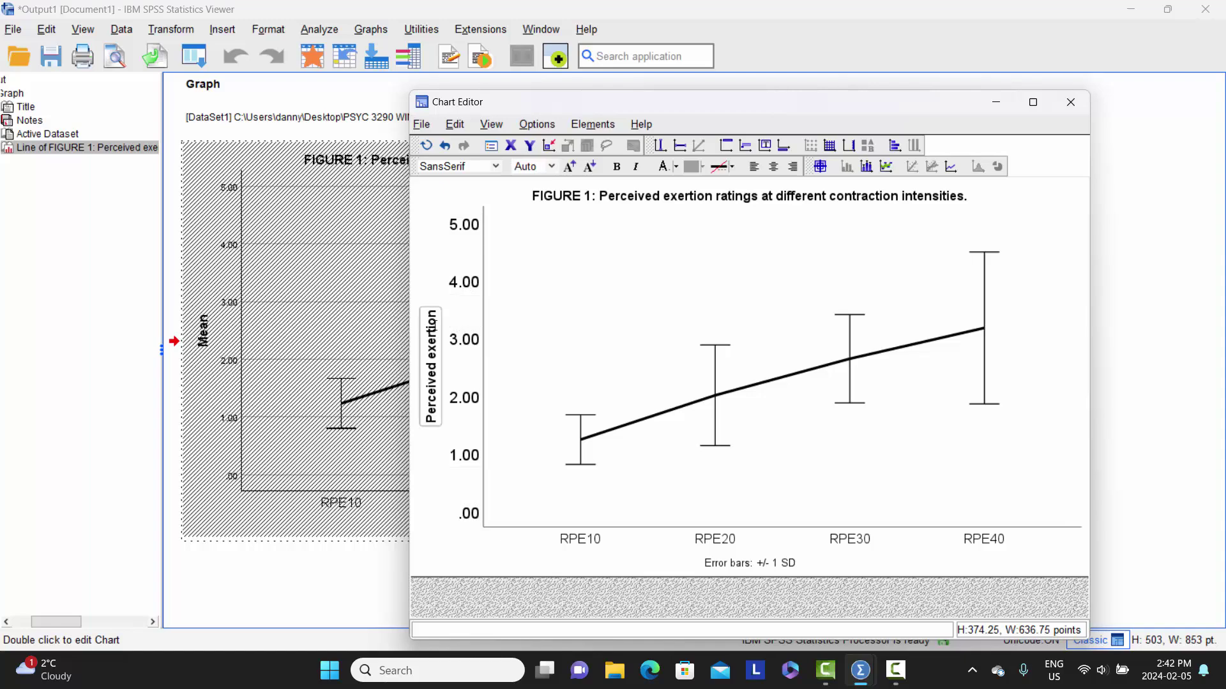
{"action": "left_click", "coordinate": [551, 166]}
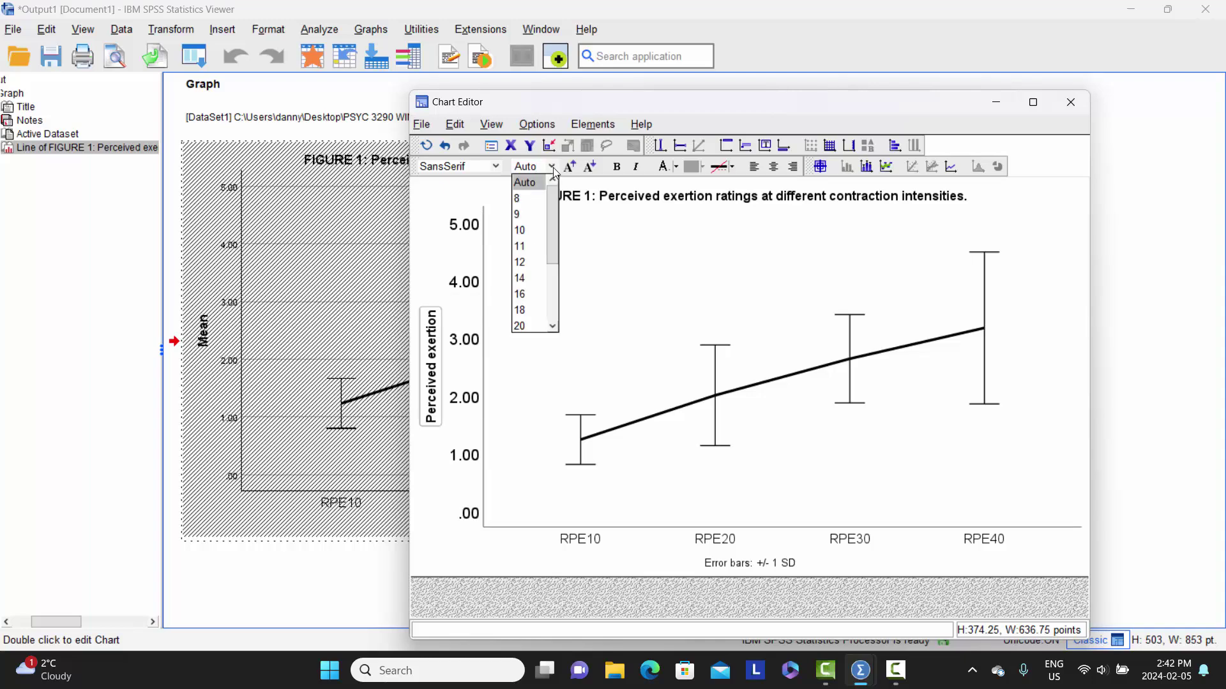
{"action": "left_click", "coordinate": [530, 291]}
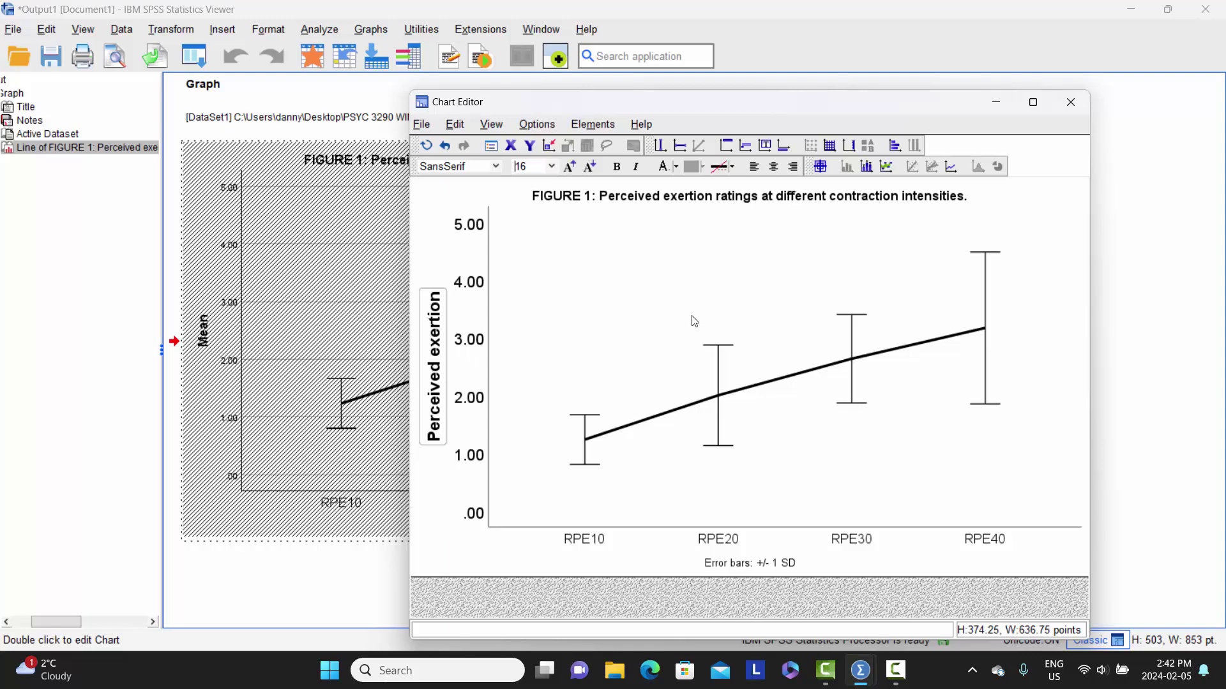
{"action": "left_click", "coordinate": [423, 125]}
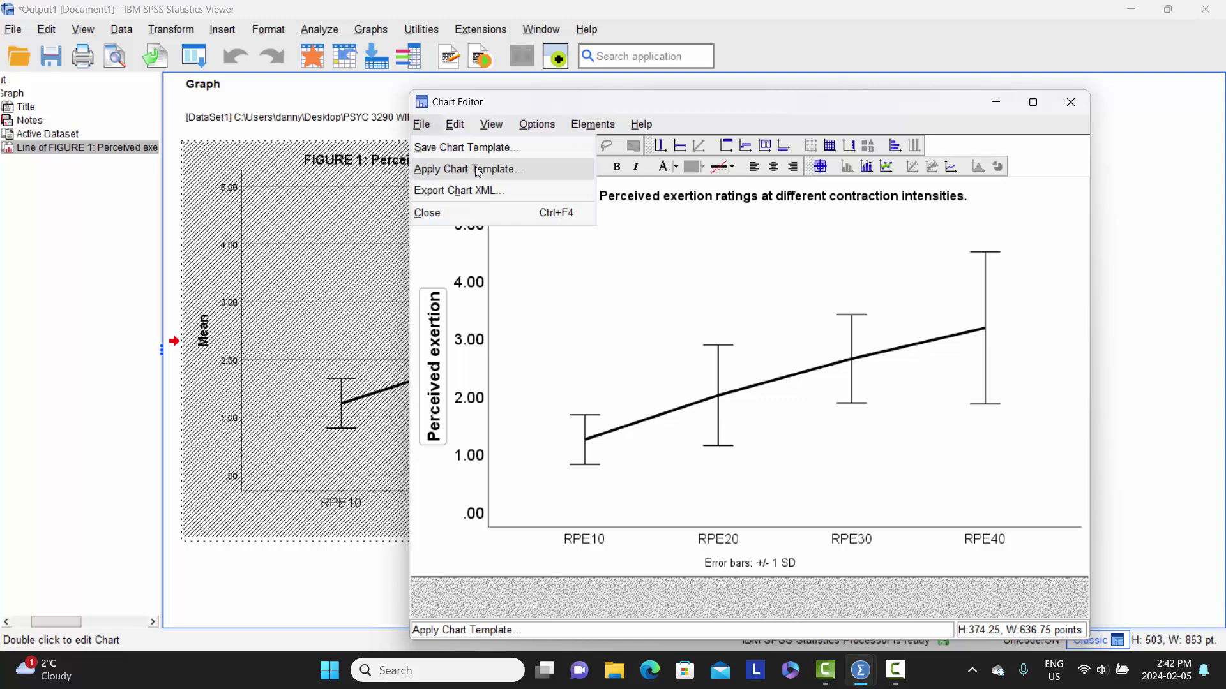
{"action": "left_click", "coordinate": [476, 214]}
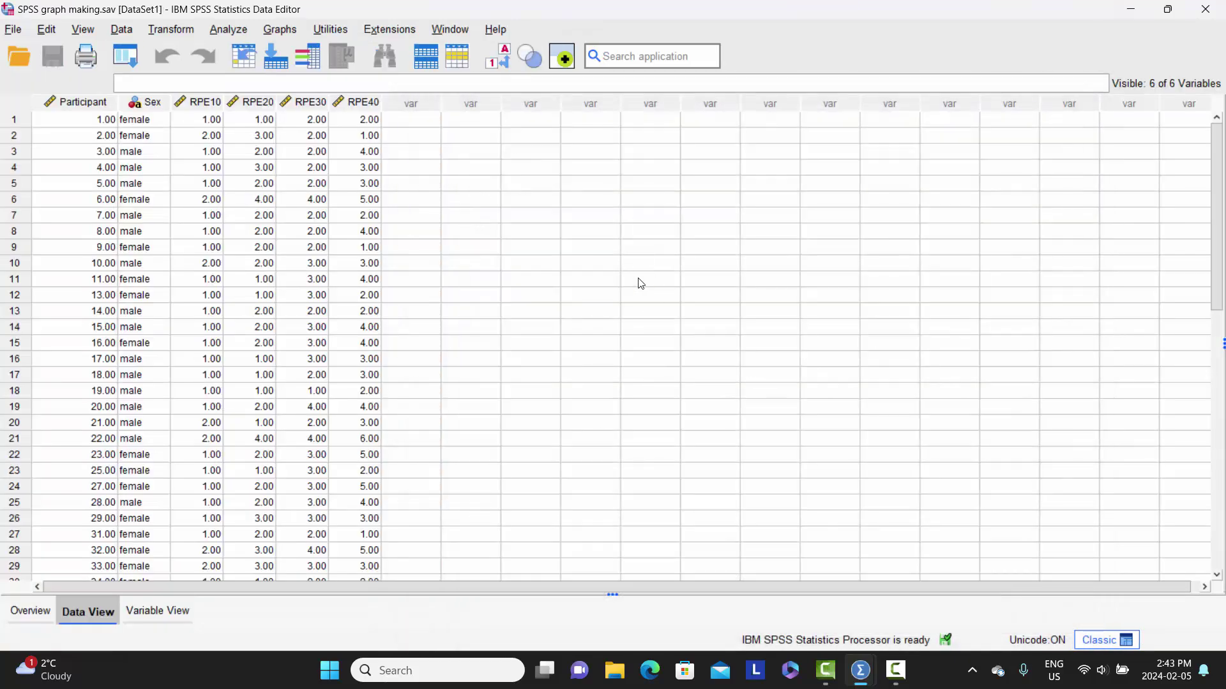
Generate another simple line chart with summaries of separate variables, keeping the means of RPE10, RPE20, RPE30 and RPE40.
{"action": "left_click", "coordinate": [280, 28]}
{"action": "left_click", "coordinate": [305, 223]}
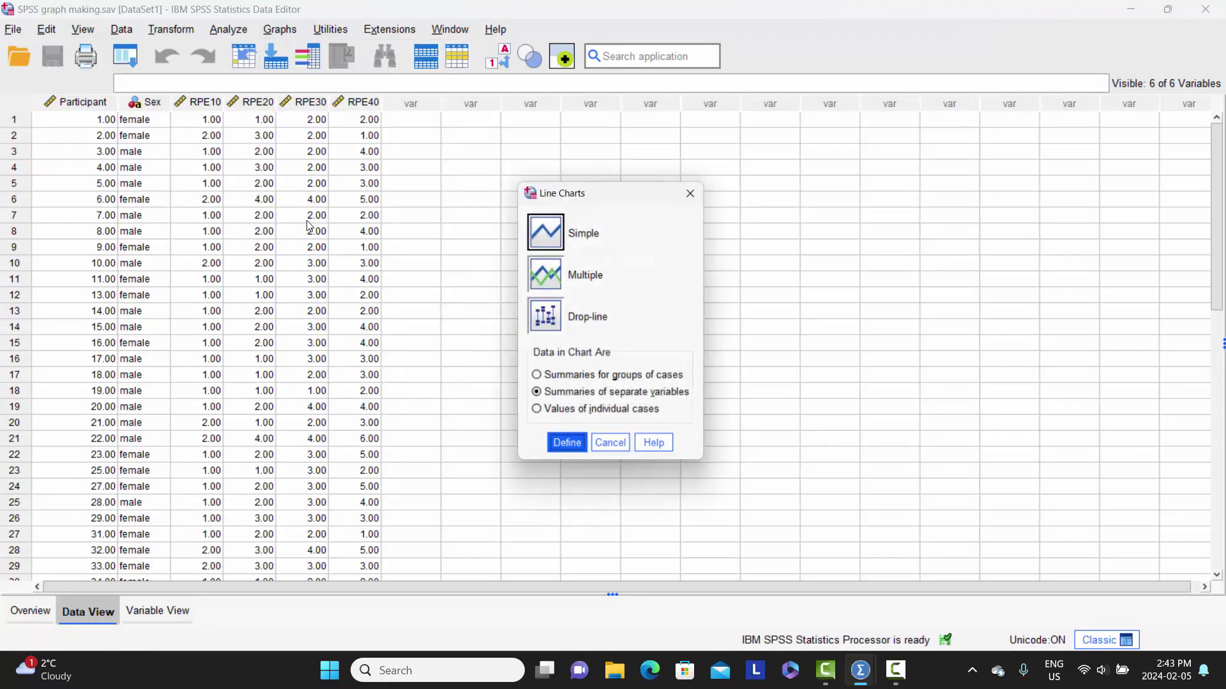
{"action": "left_click", "coordinate": [569, 448]}
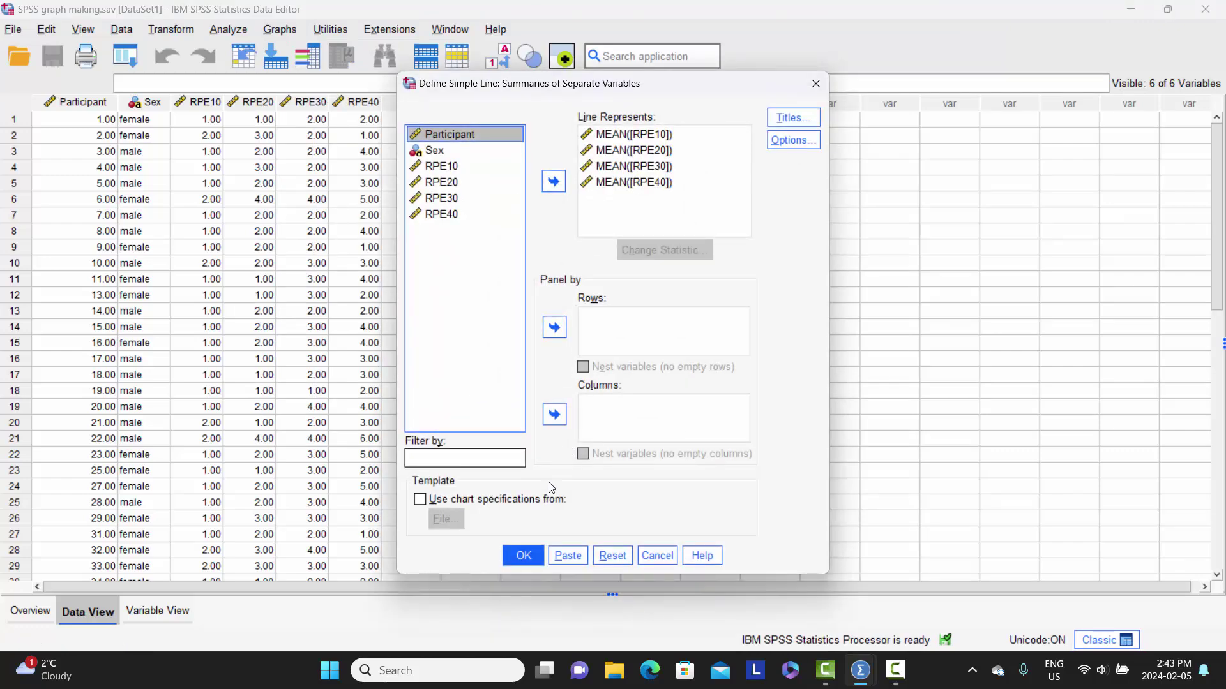
{"action": "left_click", "coordinate": [523, 556]}
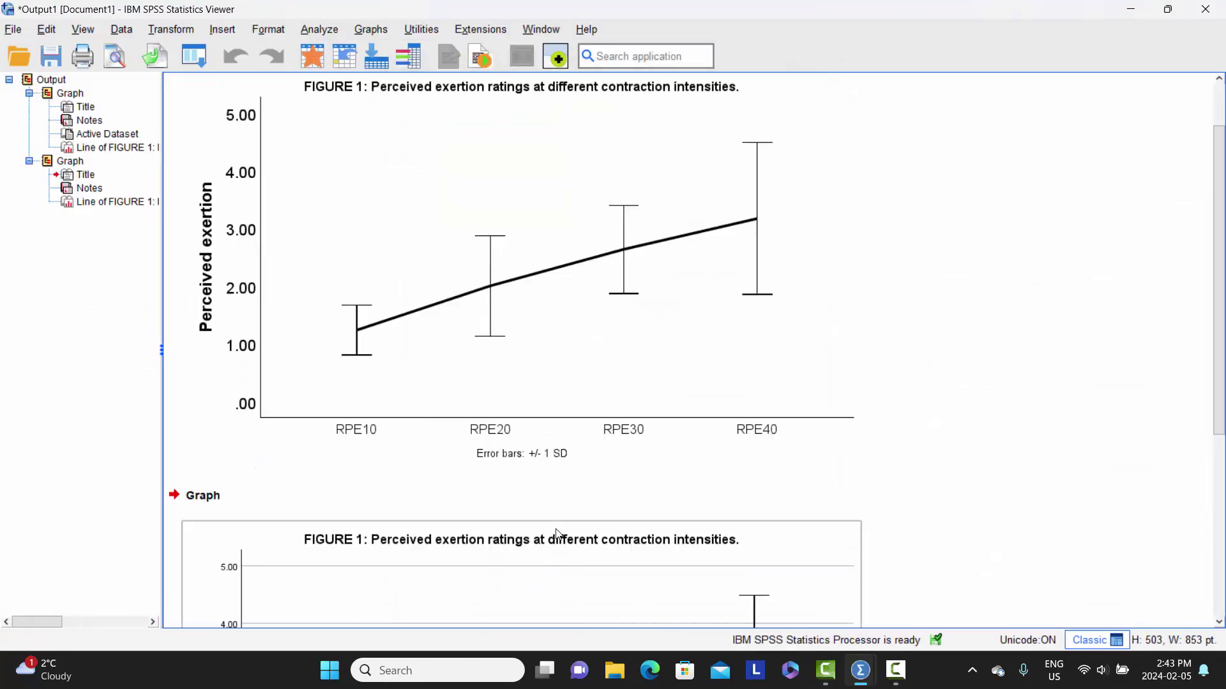
Select the formatted first line chart in the output and bring up its copy and export commands.
{"action": "scroll", "coordinate": [704, 498], "scroll_direction": "down", "scroll_amount": 3}
{"action": "scroll", "coordinate": [706, 497], "scroll_direction": "up", "scroll_amount": 4}
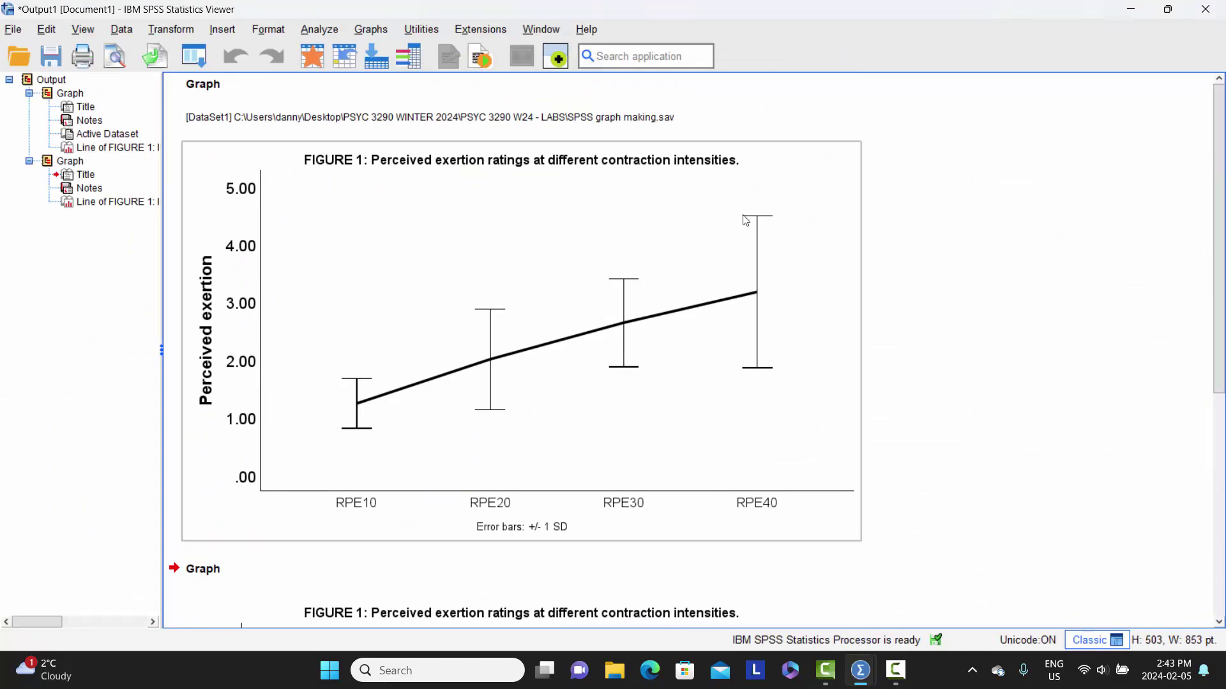
{"action": "left_click", "coordinate": [764, 180]}
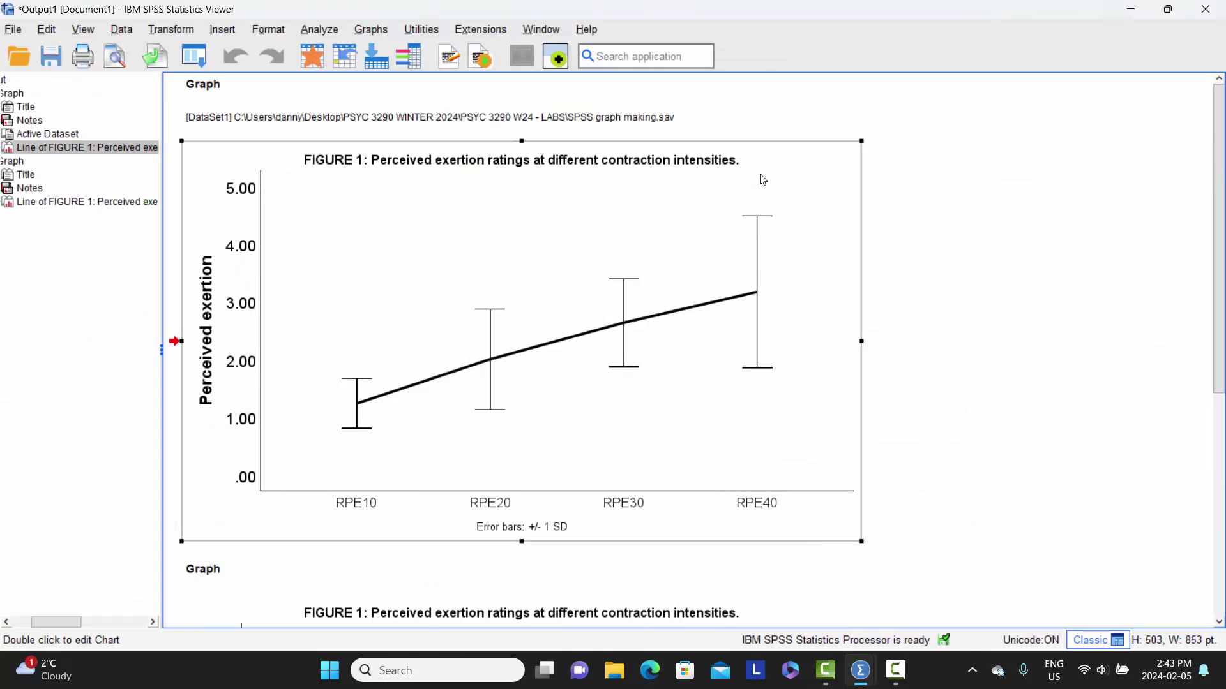
{"action": "right_click", "coordinate": [766, 174]}
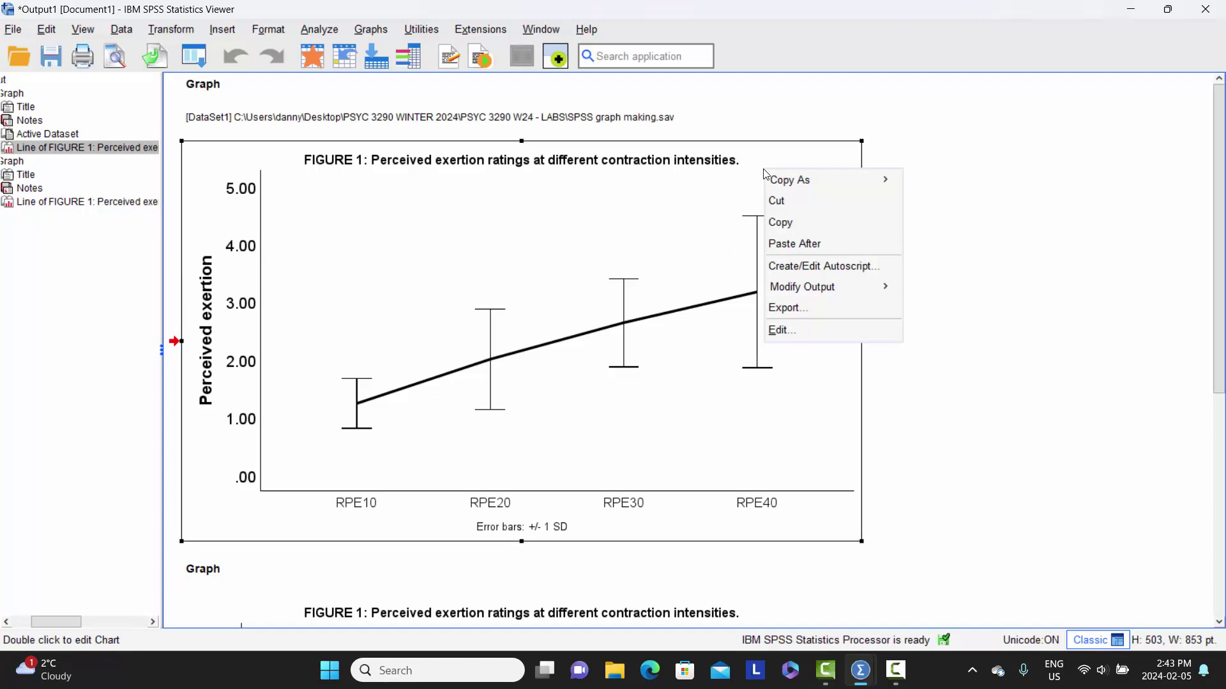